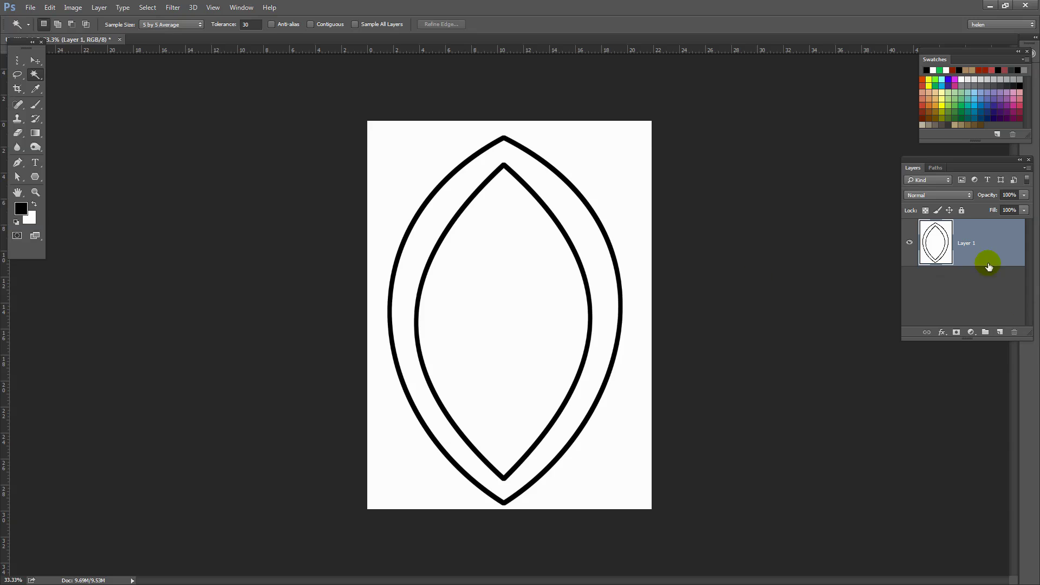
Add a new layer above the line drawing and set the Magic Wand to tolerance 10 with Contiguous on.
drag(966, 226, 1000, 336)
click(1000, 333)
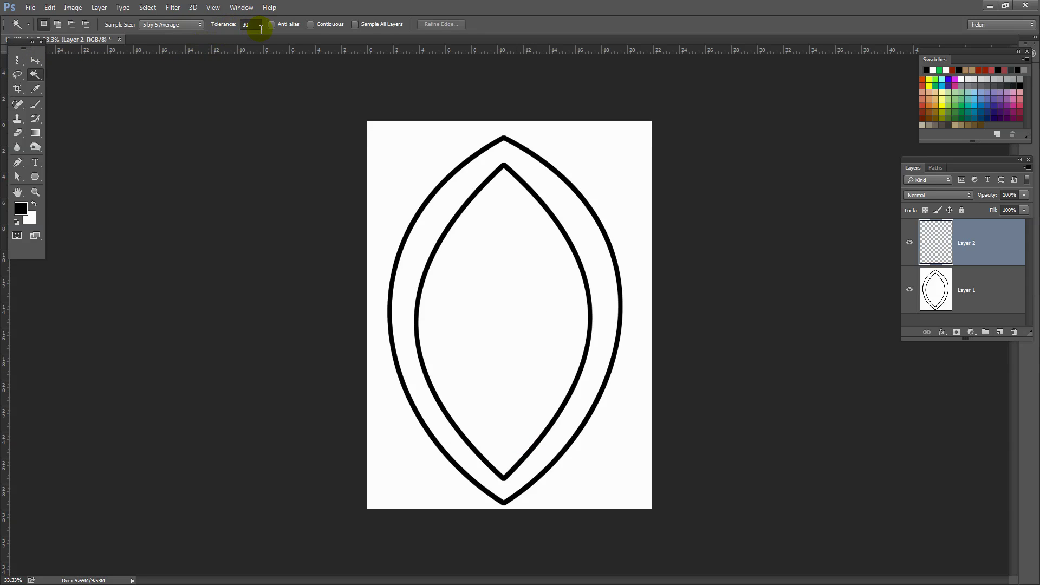
click(250, 24)
double_click(253, 26)
key(Return)
Select the inside of the inner leaf shape from Layer 1 and fill it with green on Layer 2.
click(967, 290)
click(467, 306)
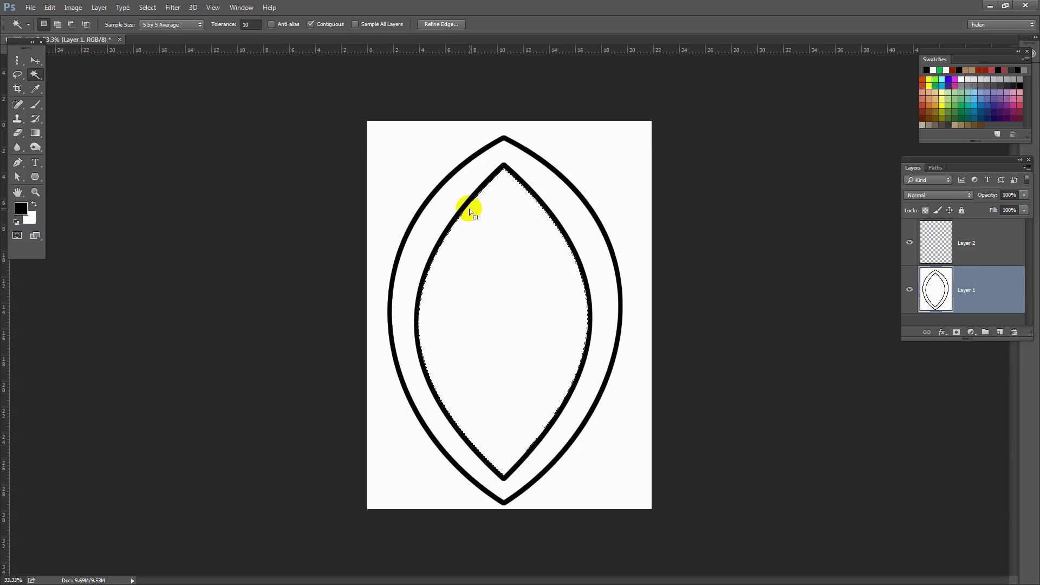
click(936, 244)
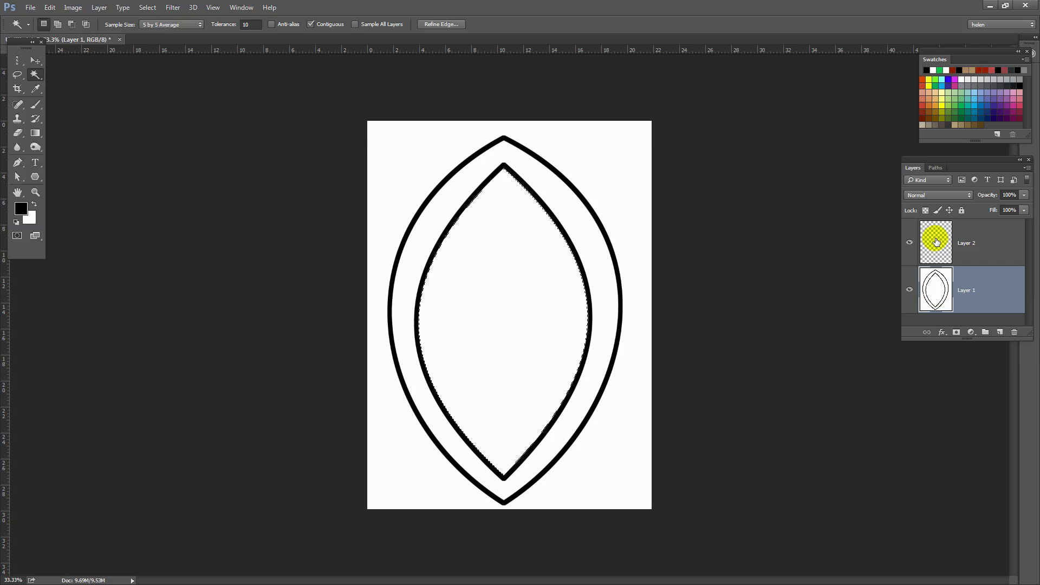
key(1)
click(938, 234)
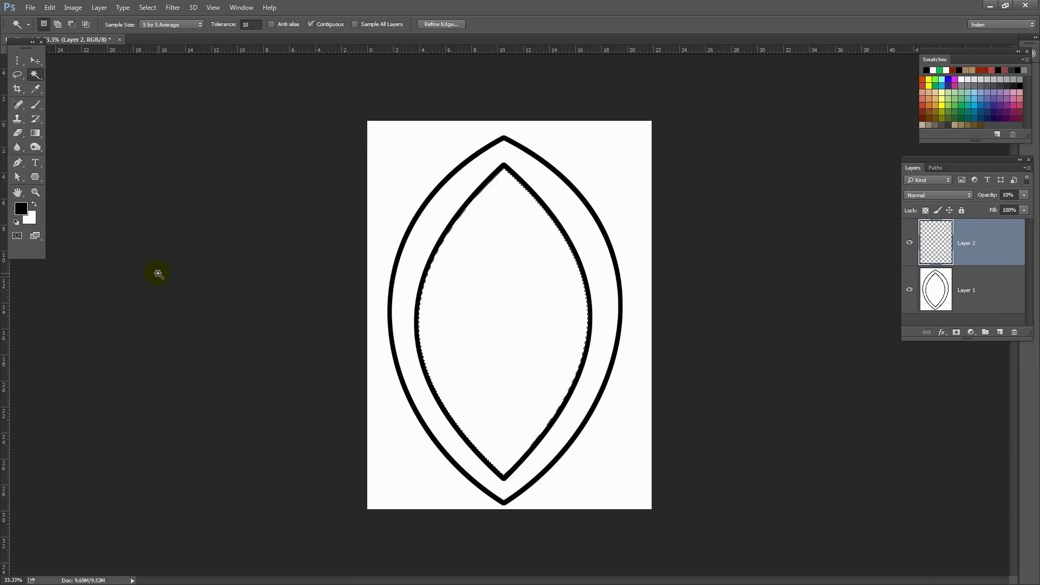
click(955, 101)
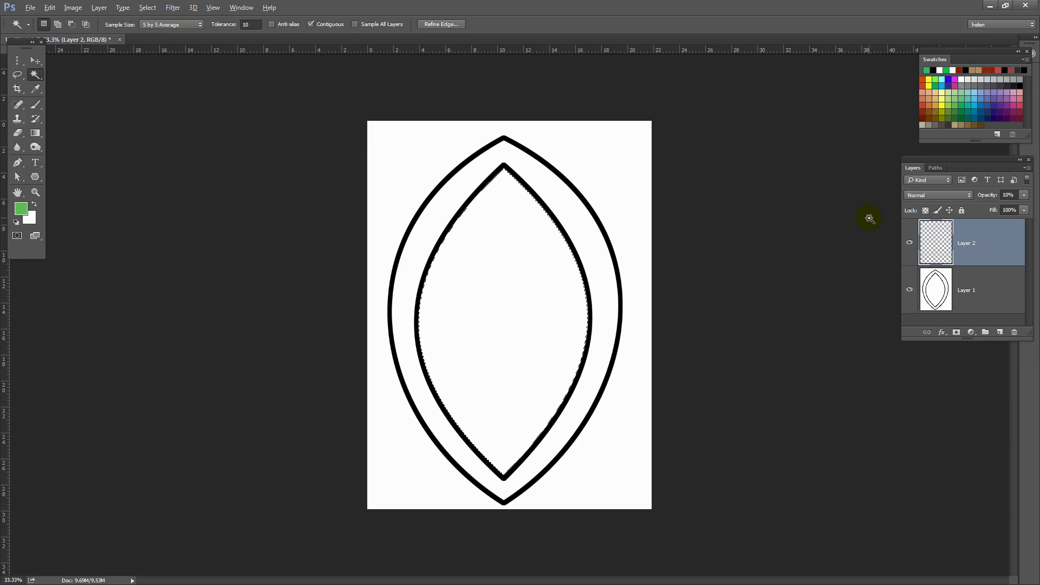
key(alt+BackSpace)
Set the green Layer 2's opacity to 100% and clear the selection, leaving Layer 1 active.
click(1024, 195)
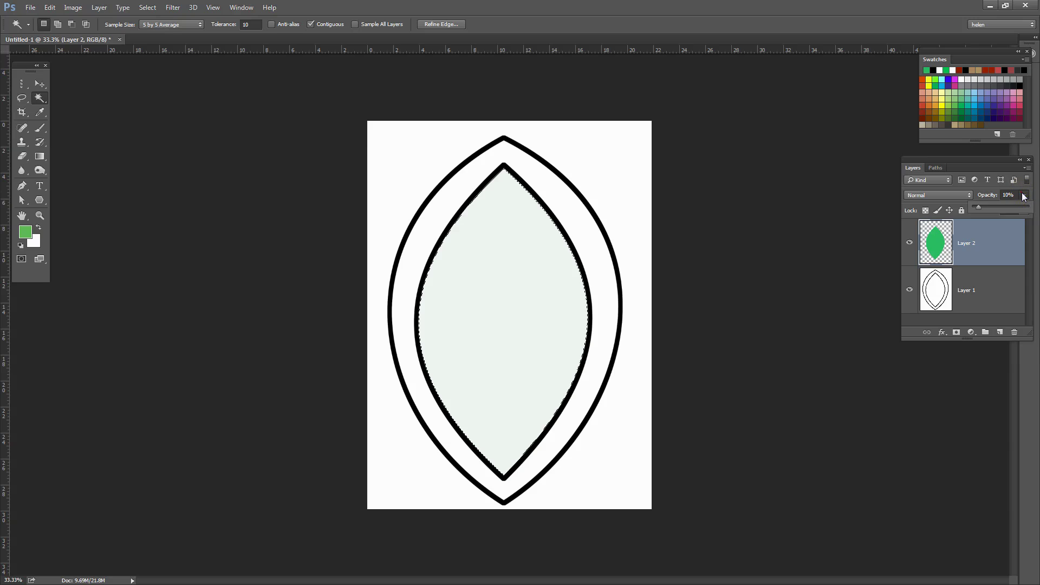
drag(978, 208, 1031, 208)
click(997, 273)
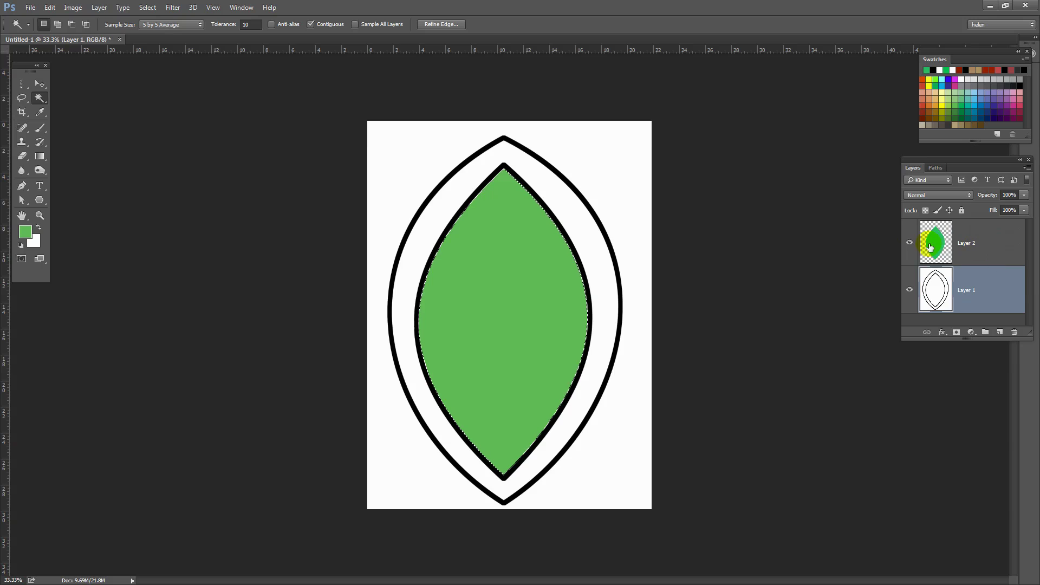
click(963, 248)
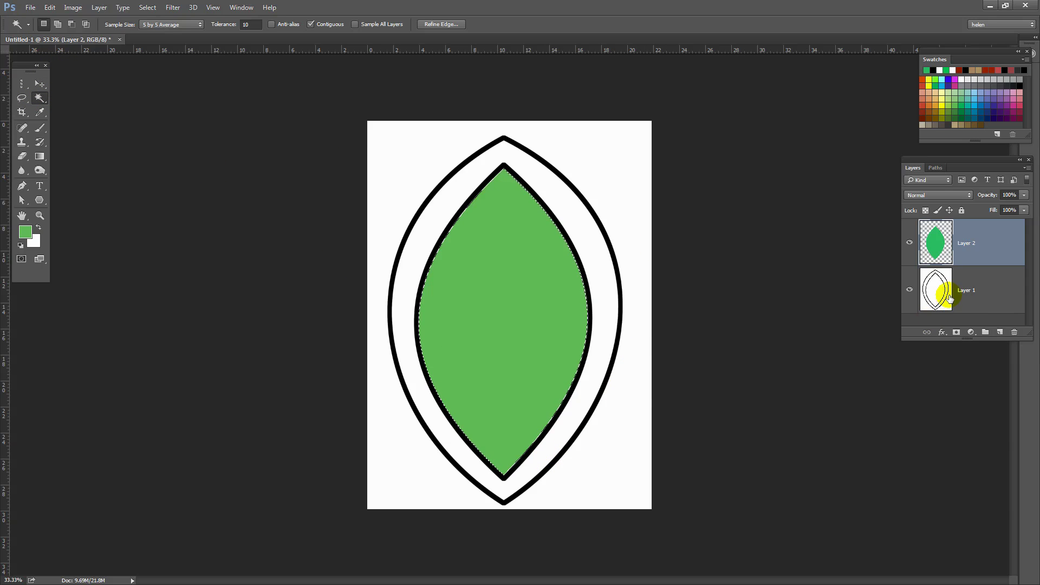
click(949, 299)
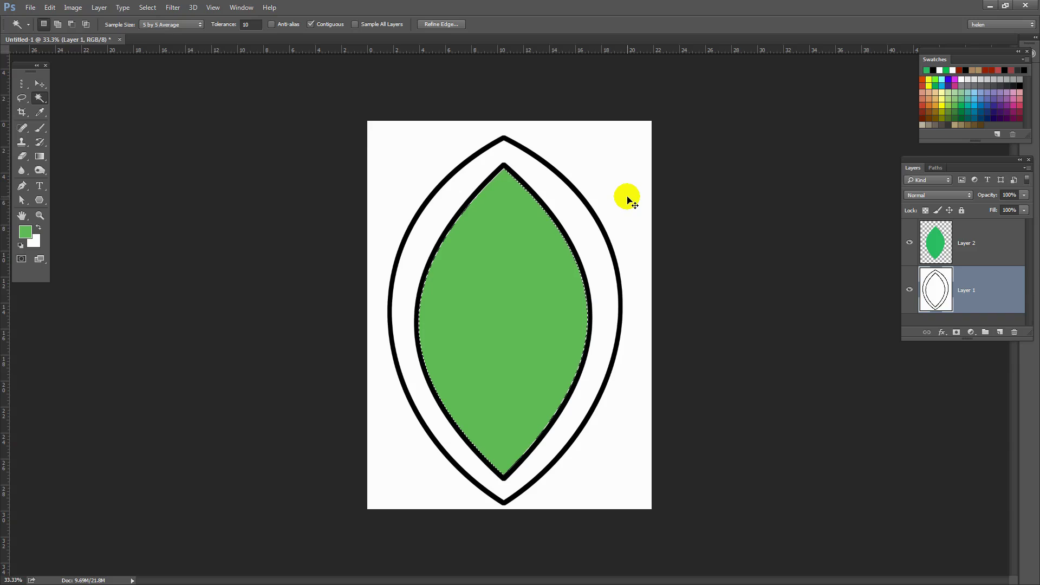
key(ctrl+d)
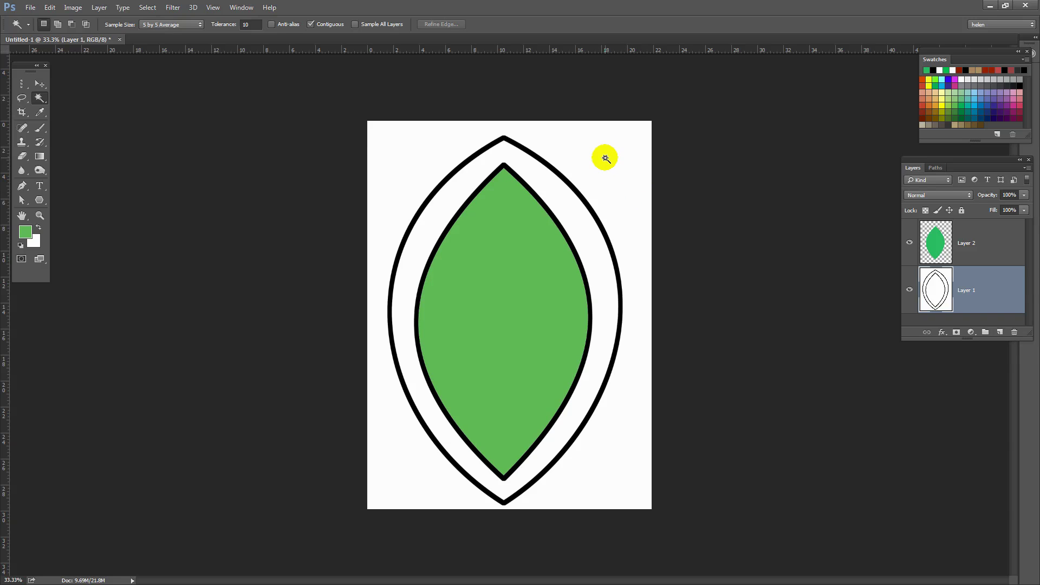
Select the area outside the outer outline from Layer 1, fill it with purple on a new layer, and deselect.
click(383, 167)
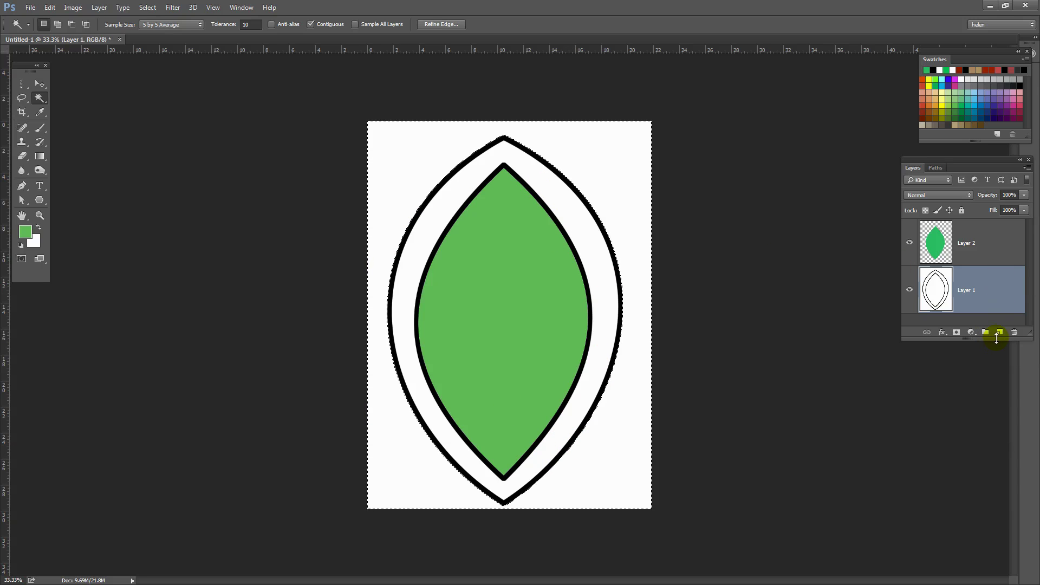
click(998, 334)
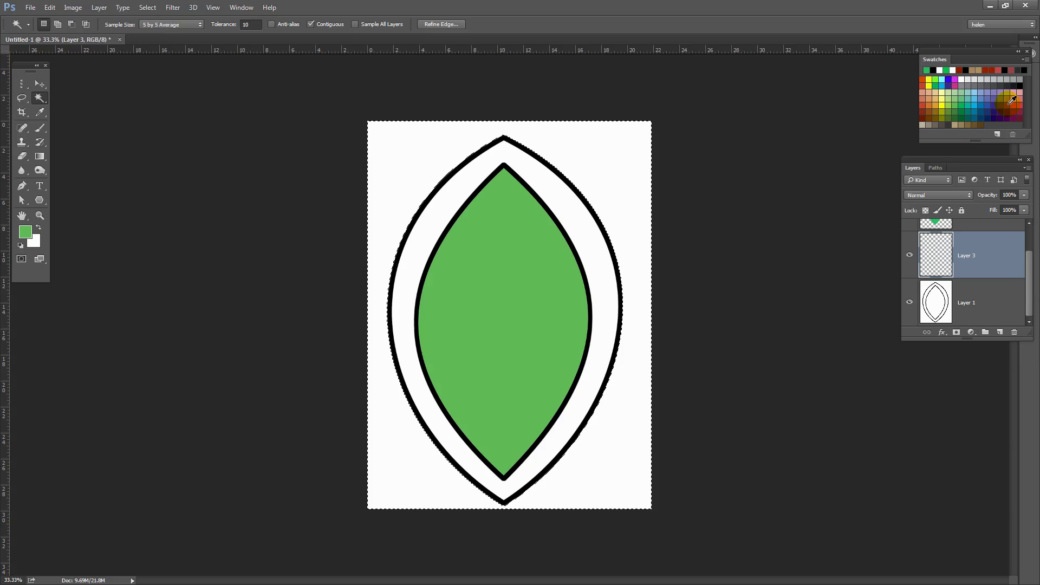
click(1010, 101)
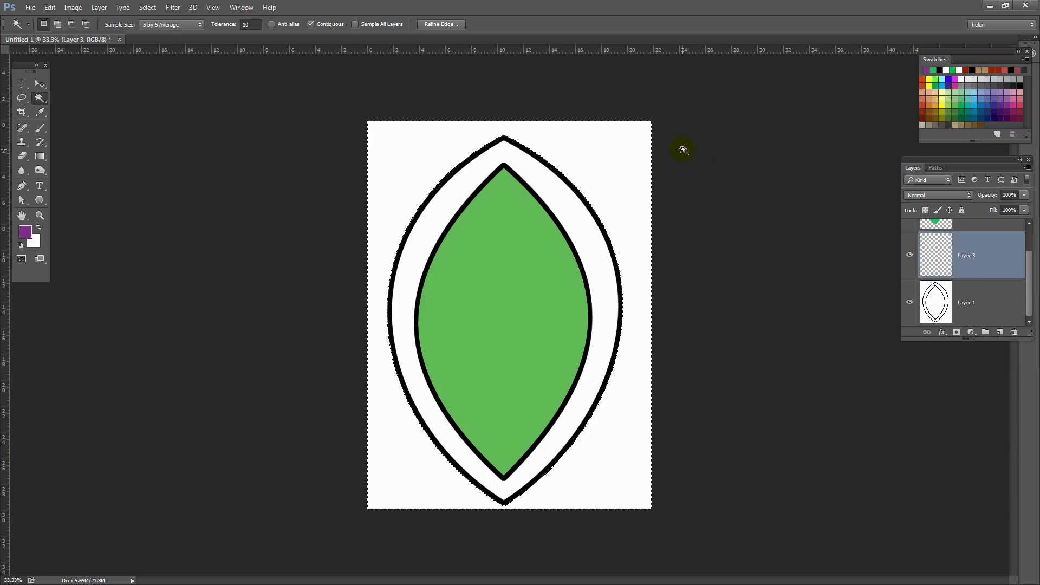
key(alt+BackSpace)
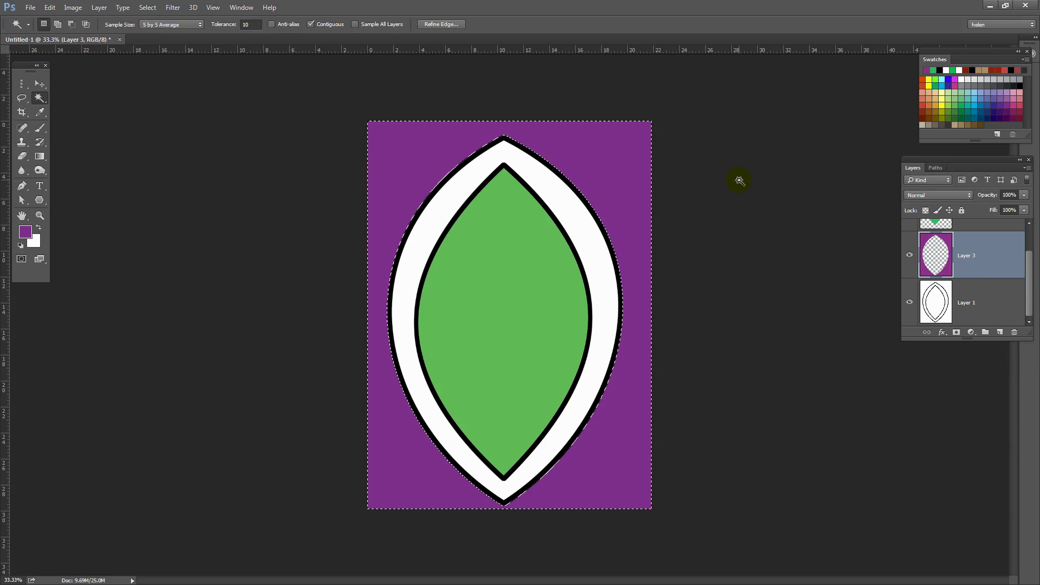
key(ctrl+d)
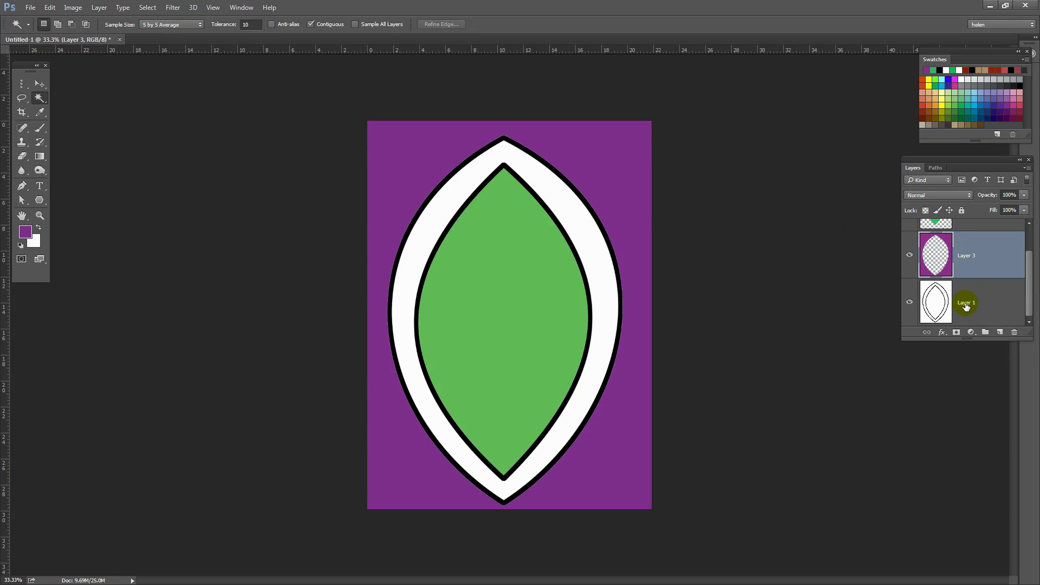
Select the band between the two outlines from Layer 1, fill it with teal on a new layer, and deselect.
click(964, 299)
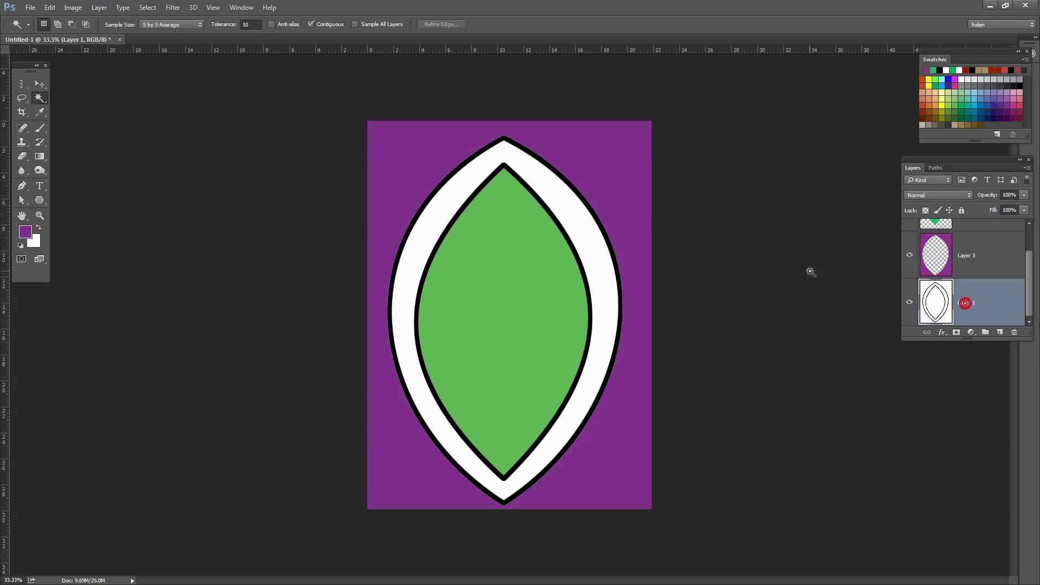
click(579, 228)
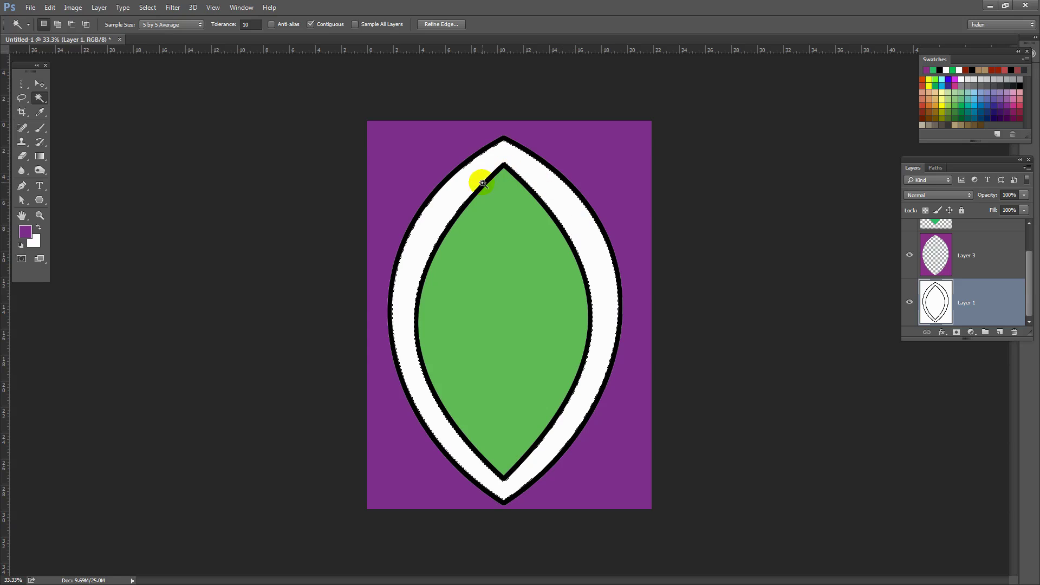
click(1000, 331)
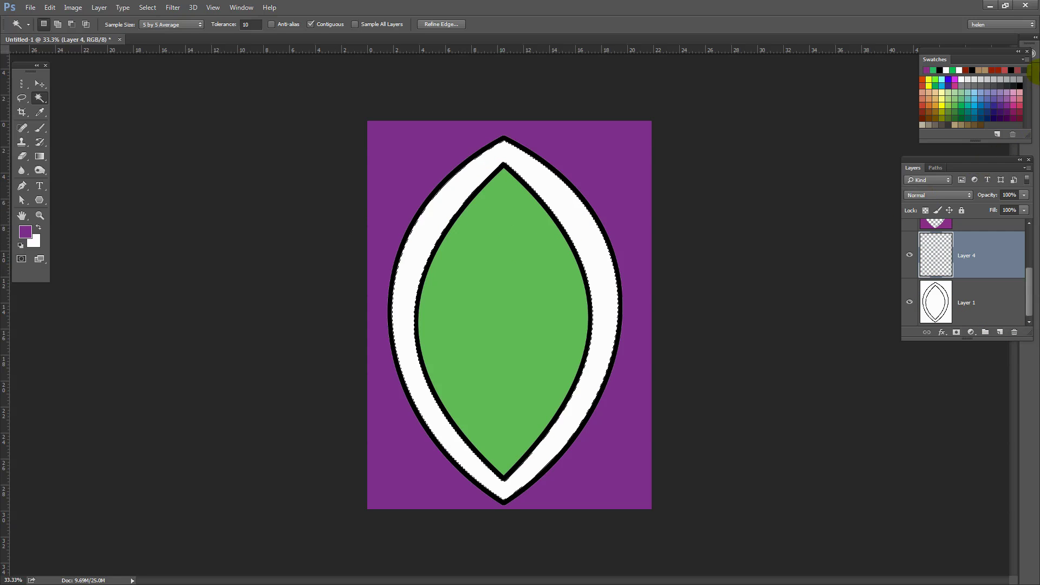
click(972, 104)
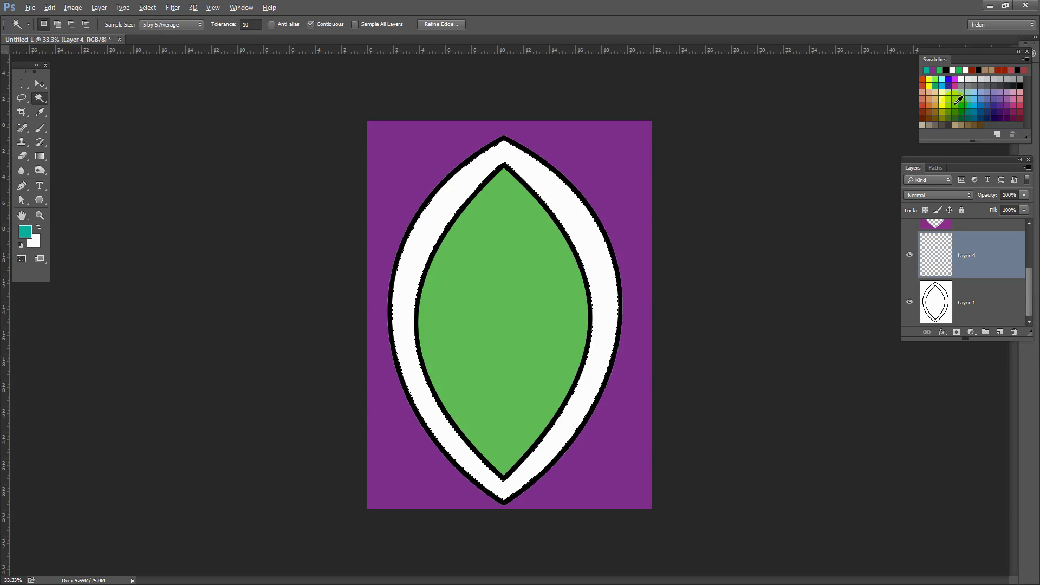
key(alt+BackSpace)
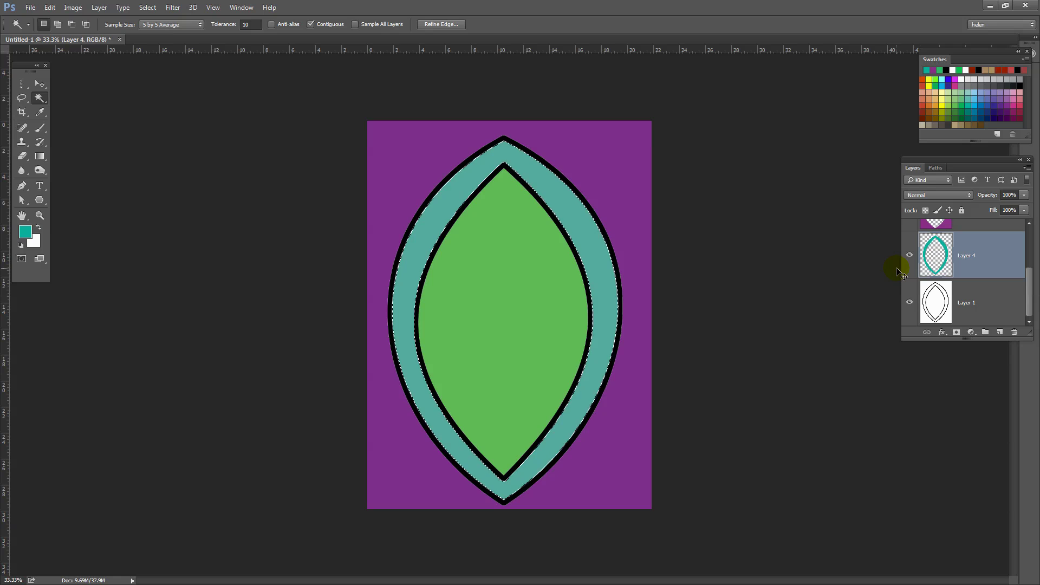
key(ctrl+d)
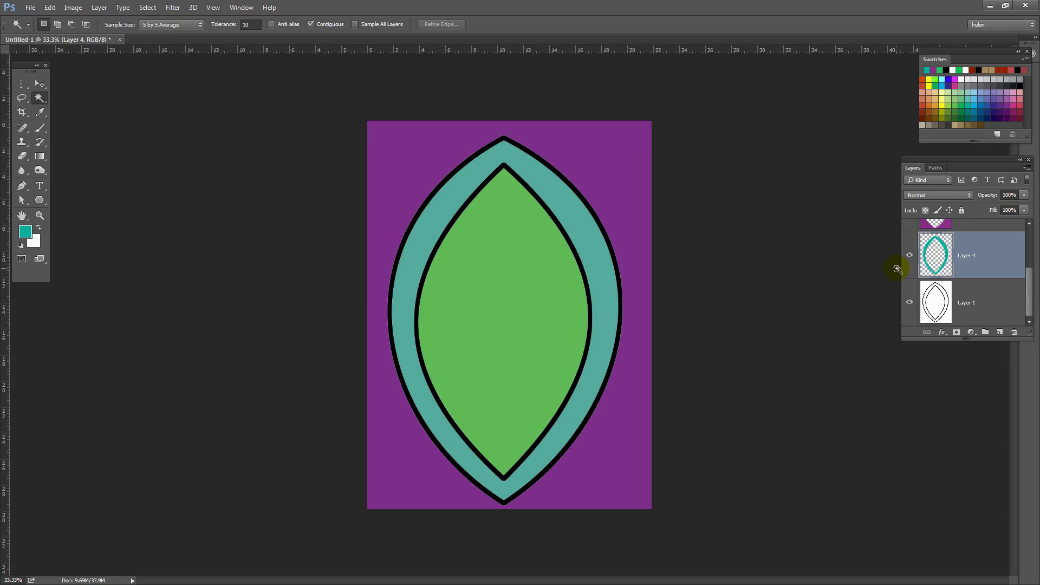
Hide the line drawing on Layer 1 and review the coloured layers above it.
click(908, 302)
ctrl+click(938, 255)
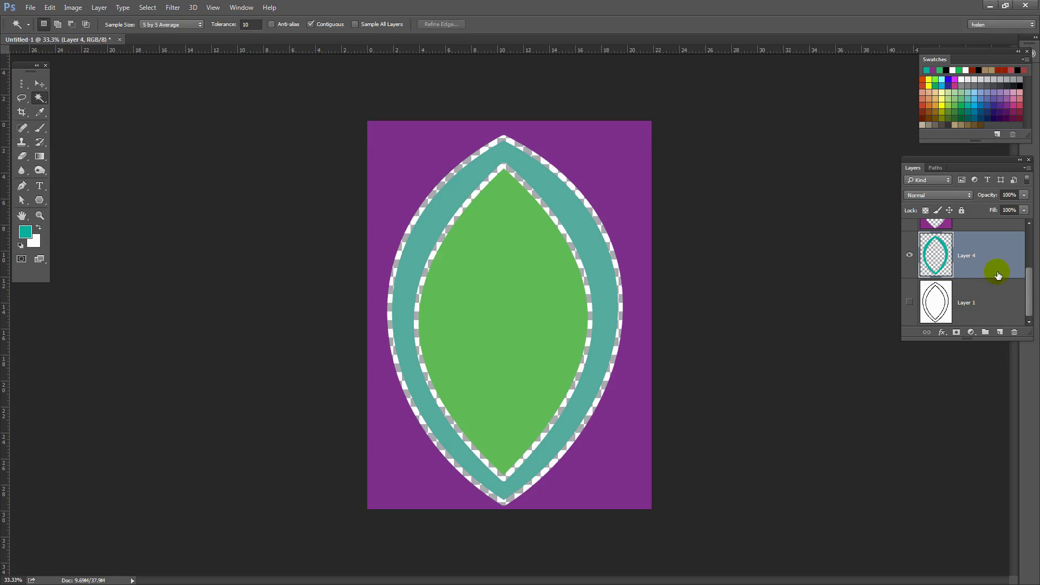
drag(1028, 286, 1028, 227)
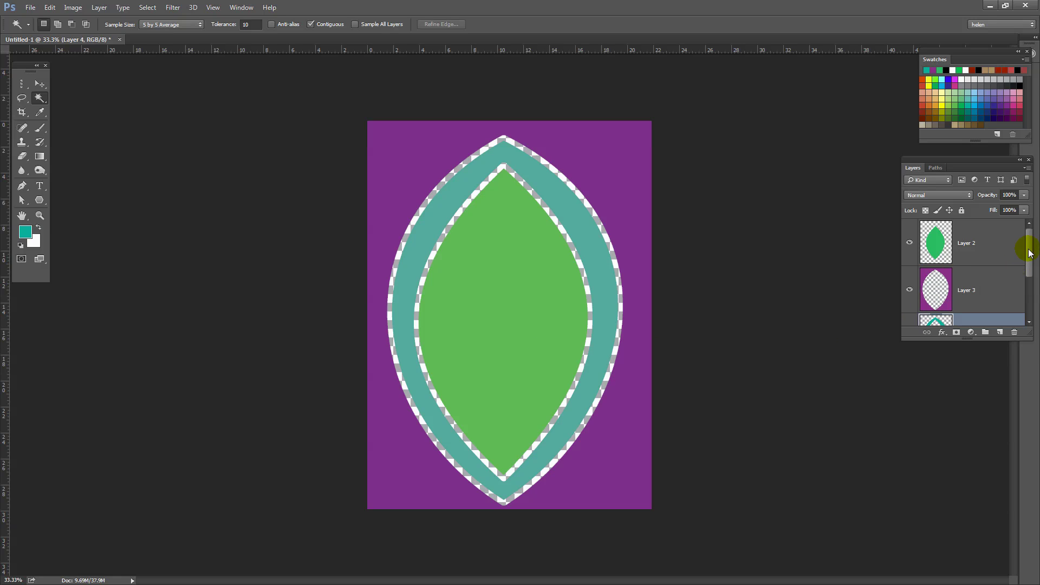
drag(1027, 247, 1028, 284)
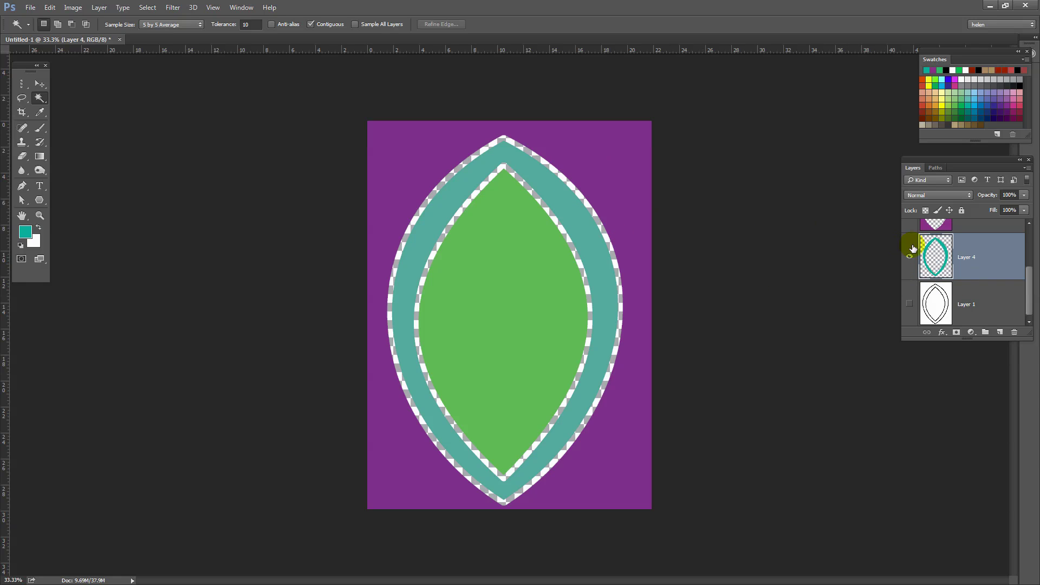
Select the transparent leaf-shaped area inside the purple background on Layer 3 with the Magic Wand.
click(980, 250)
click(975, 230)
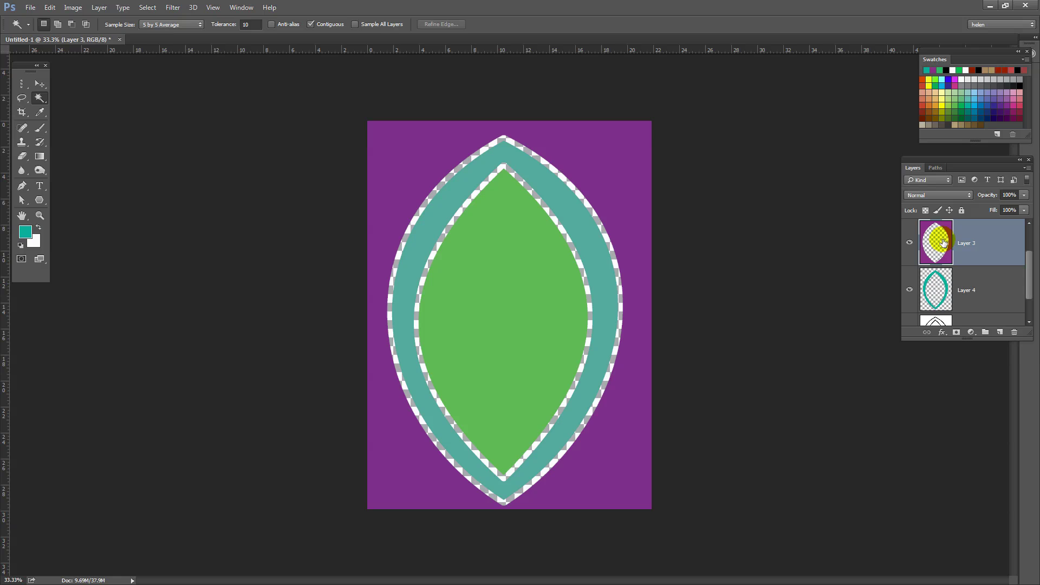
click(478, 301)
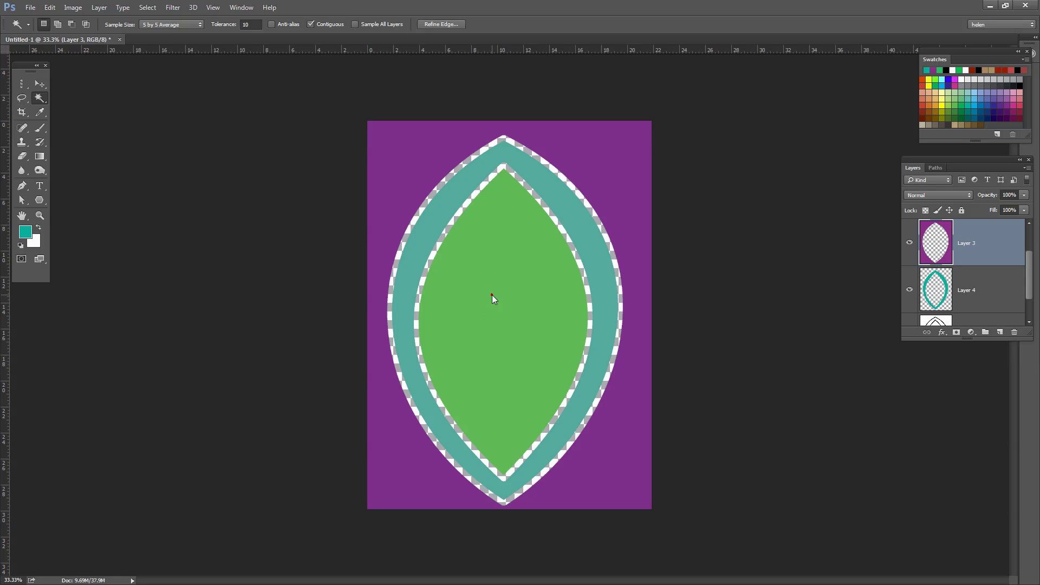
click(506, 139)
Fill the leaf-shaped selection with red on a new layer directly above Layer 1 and deselect.
drag(1029, 274, 1028, 294)
click(978, 302)
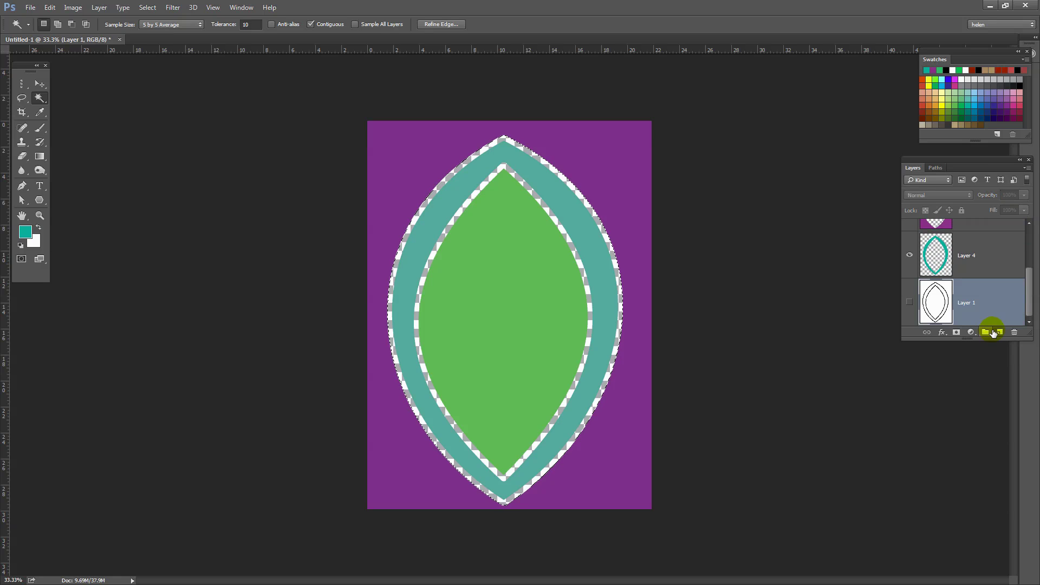
click(1000, 332)
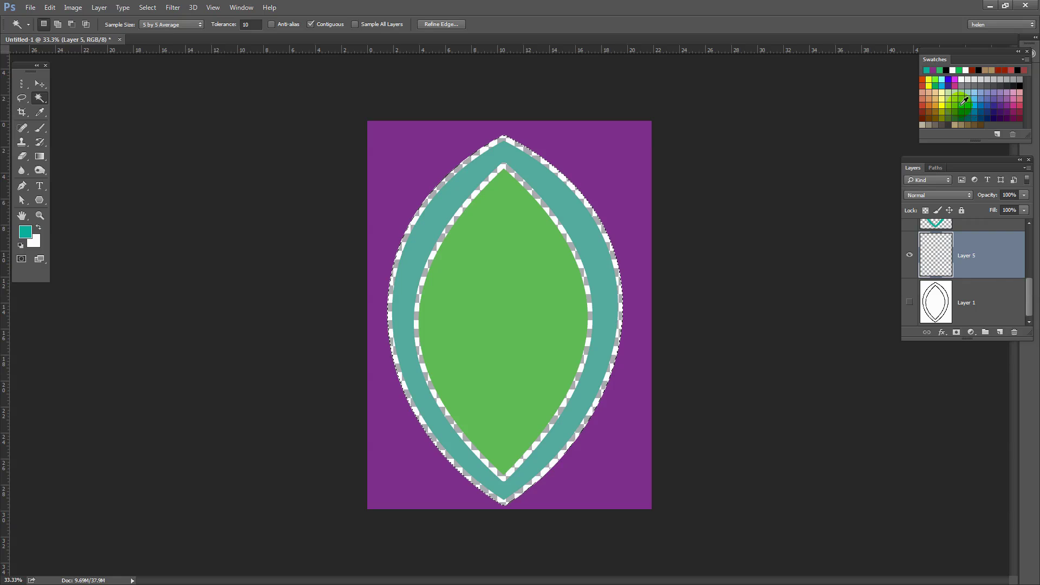
click(928, 103)
key(alt+BackSpace)
click(554, 293)
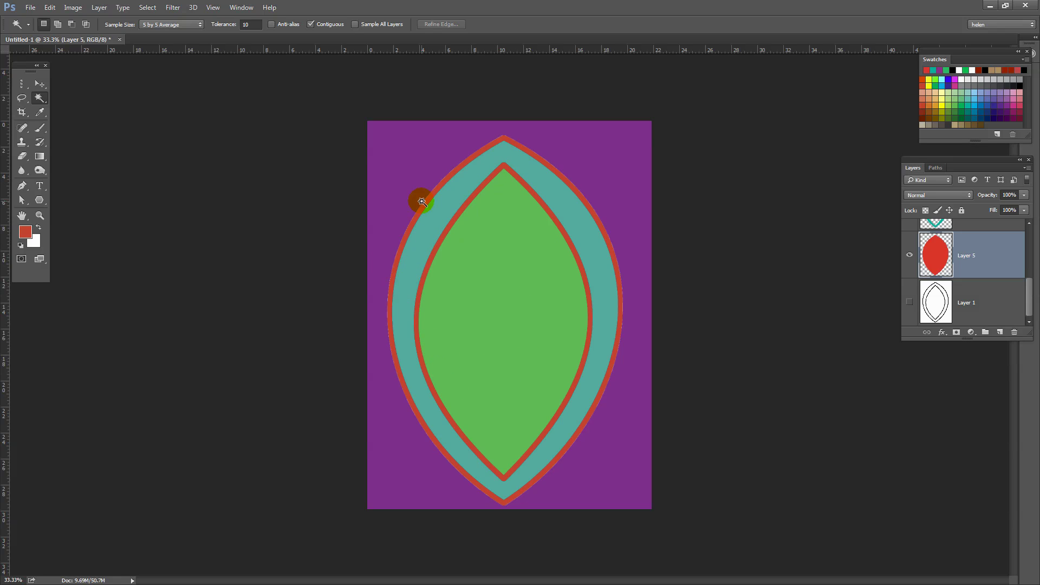
Inspect the red outlines at close range and delete the red fill layer.
click(39, 215)
drag(425, 174, 462, 174)
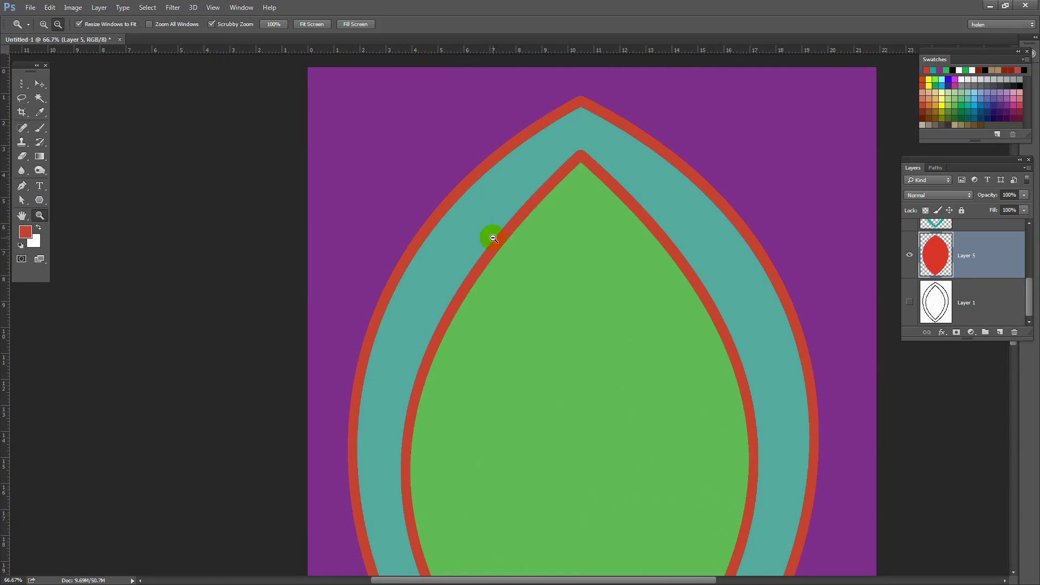
alt+click(551, 287)
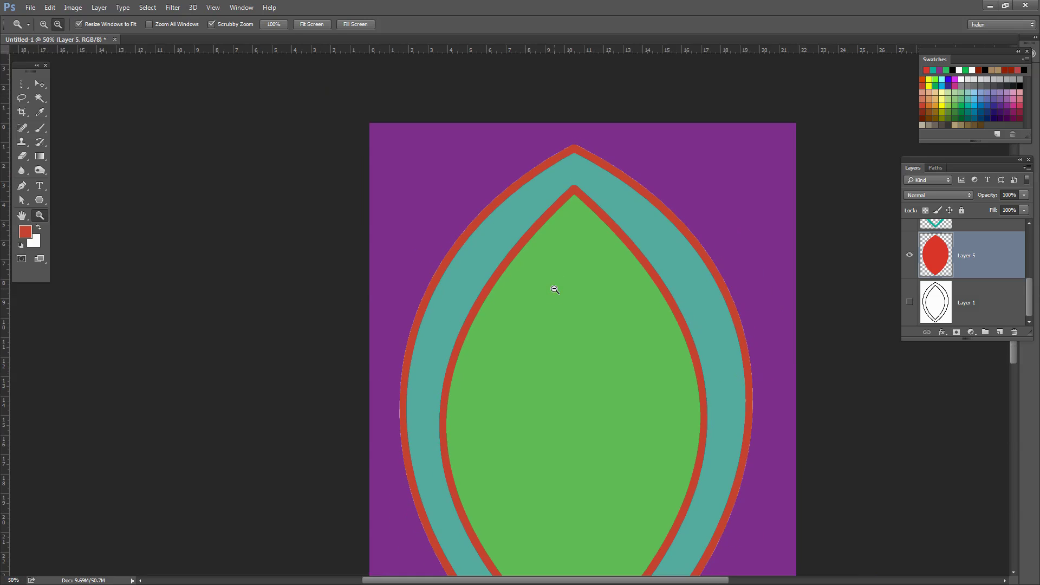
alt+click(552, 286)
drag(982, 242, 1014, 332)
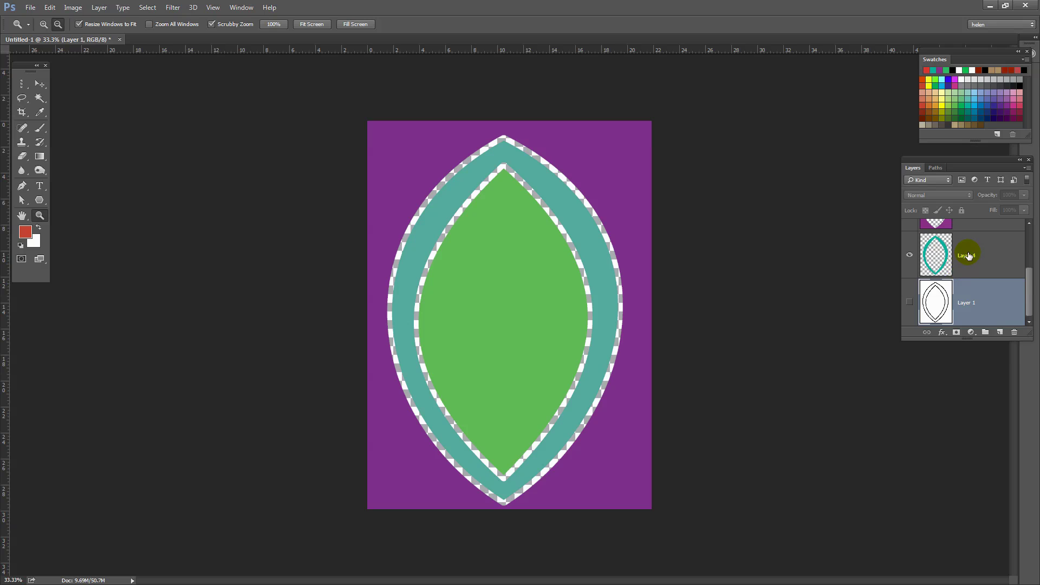
Reselect the empty leaf-shaped area inside the purple background on Layer 3 with the Magic Wand.
click(970, 256)
click(966, 252)
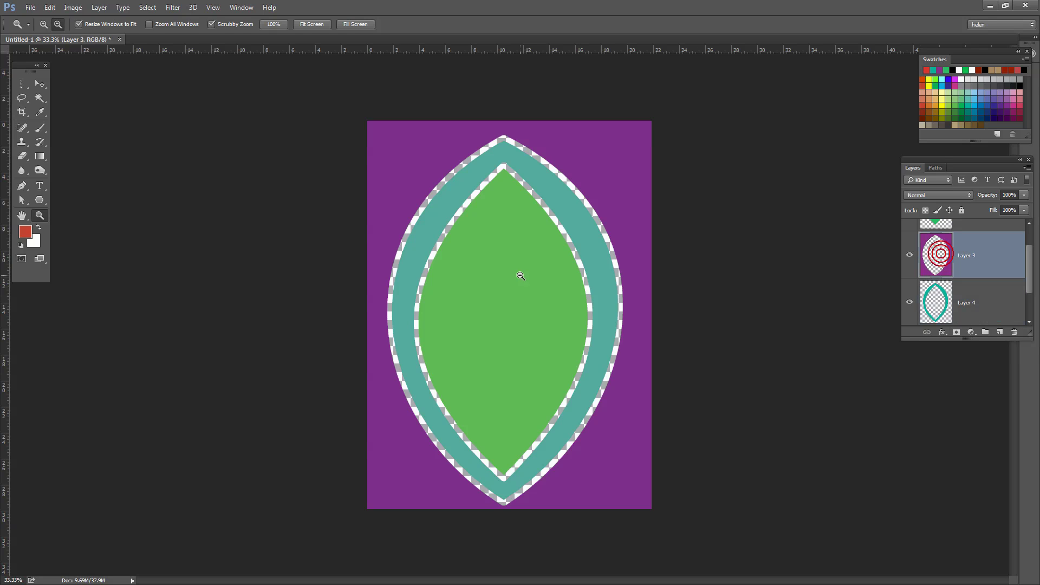
click(39, 99)
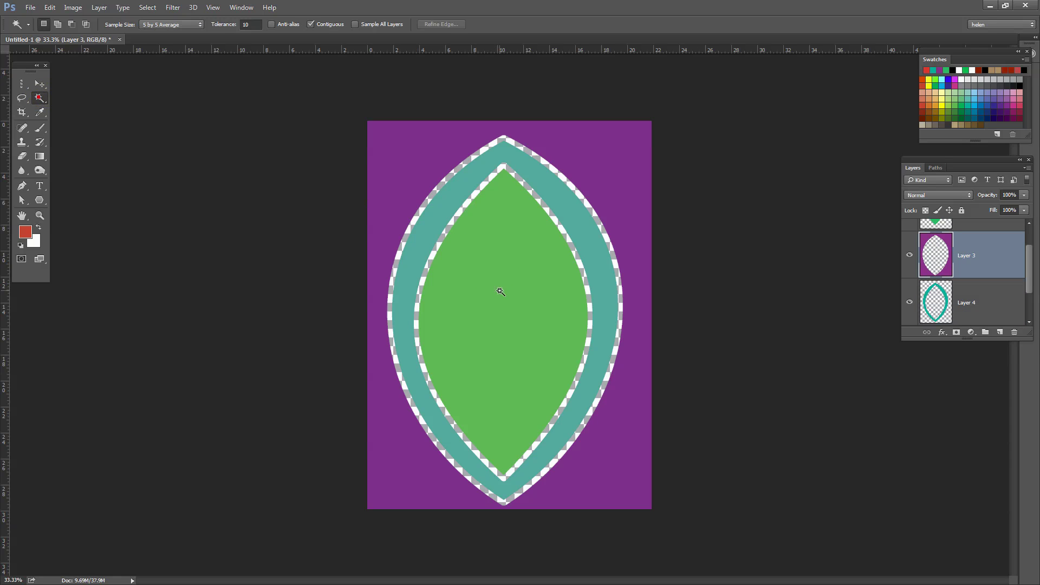
click(509, 164)
click(437, 302)
click(610, 281)
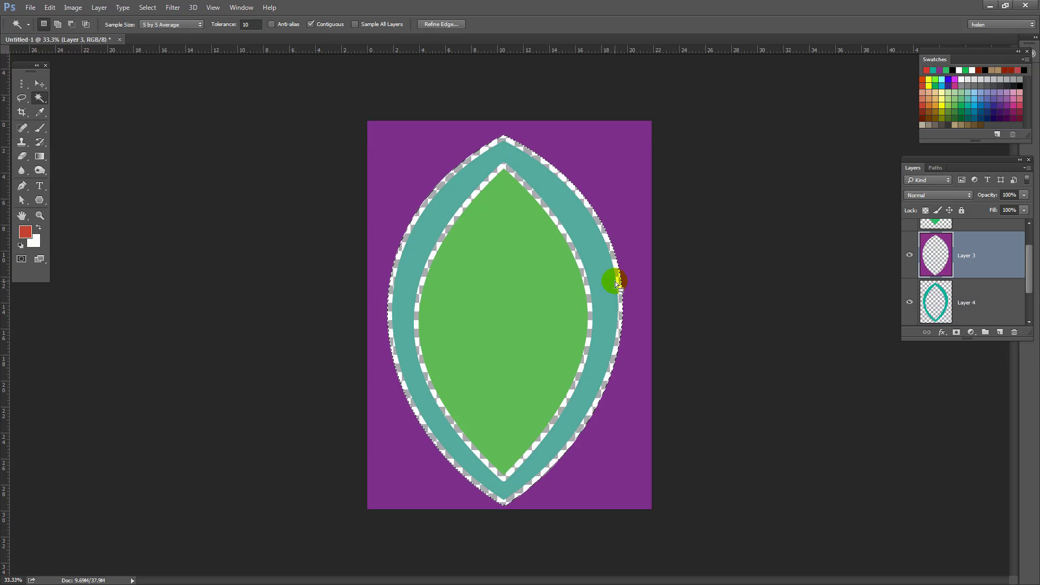
Expand the leaf-shaped selection by 5 pixels.
click(535, 175)
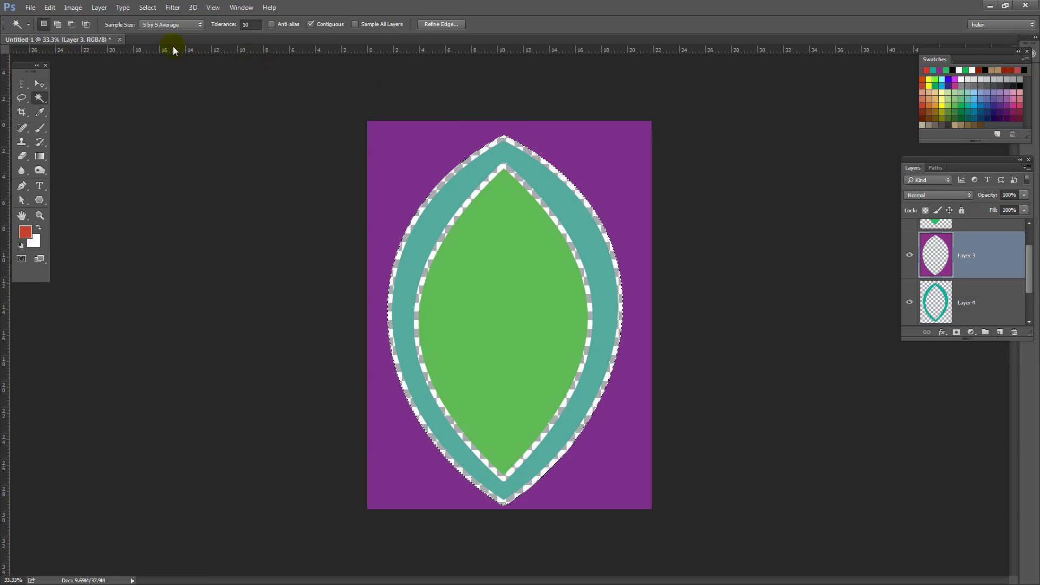
click(149, 9)
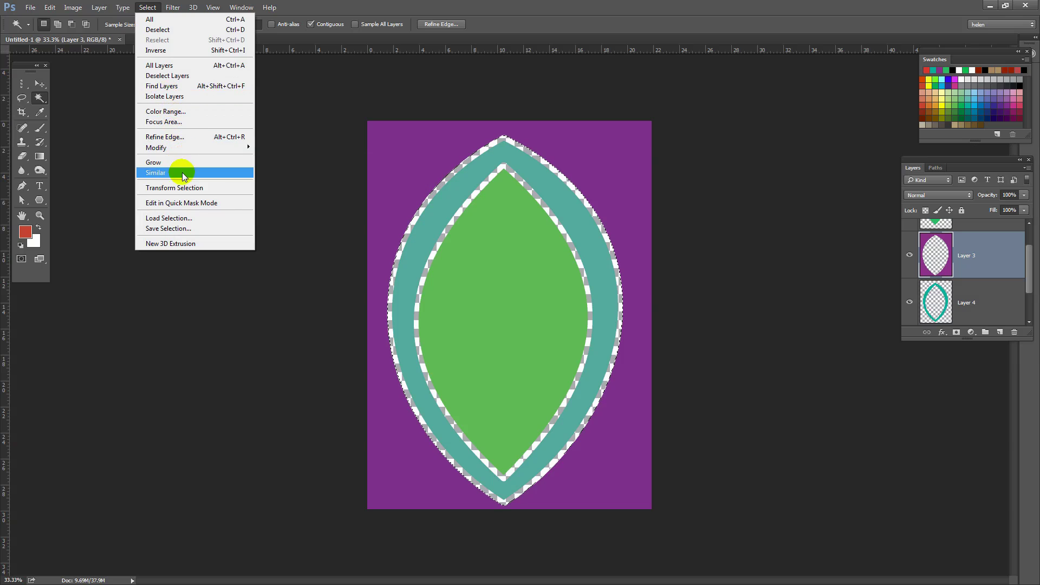
mouse_move(171, 152)
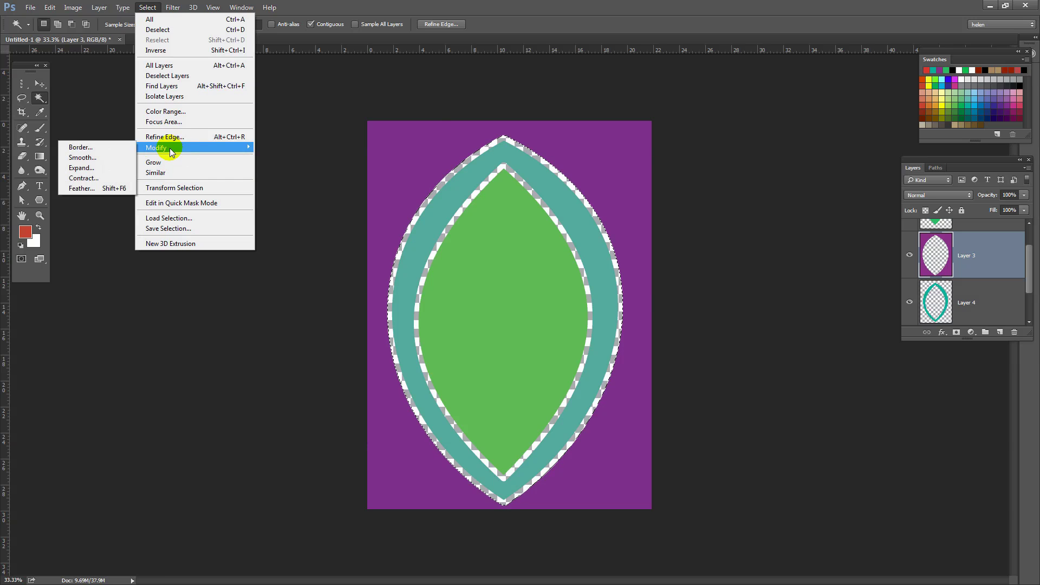
click(82, 168)
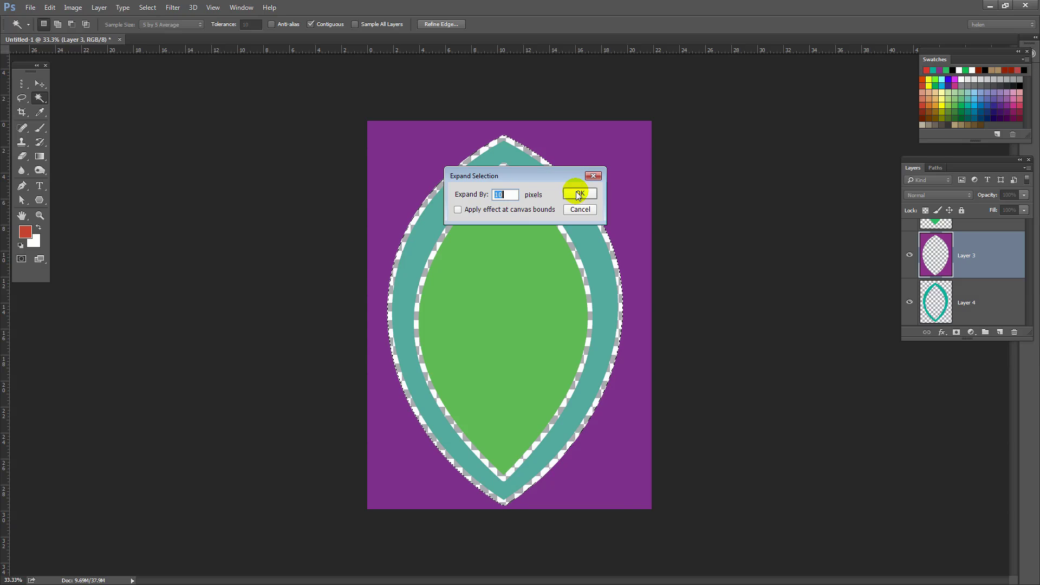
text(5)
click(587, 194)
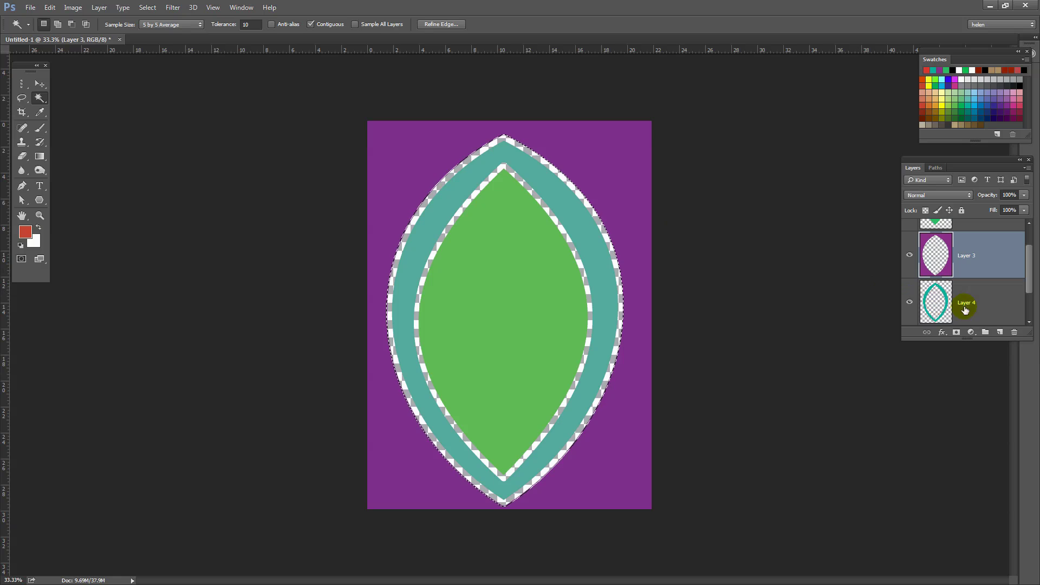
Fill the expanded leaf selection with red on a new layer directly above Layer 1 and deselect.
drag(1028, 267, 1033, 301)
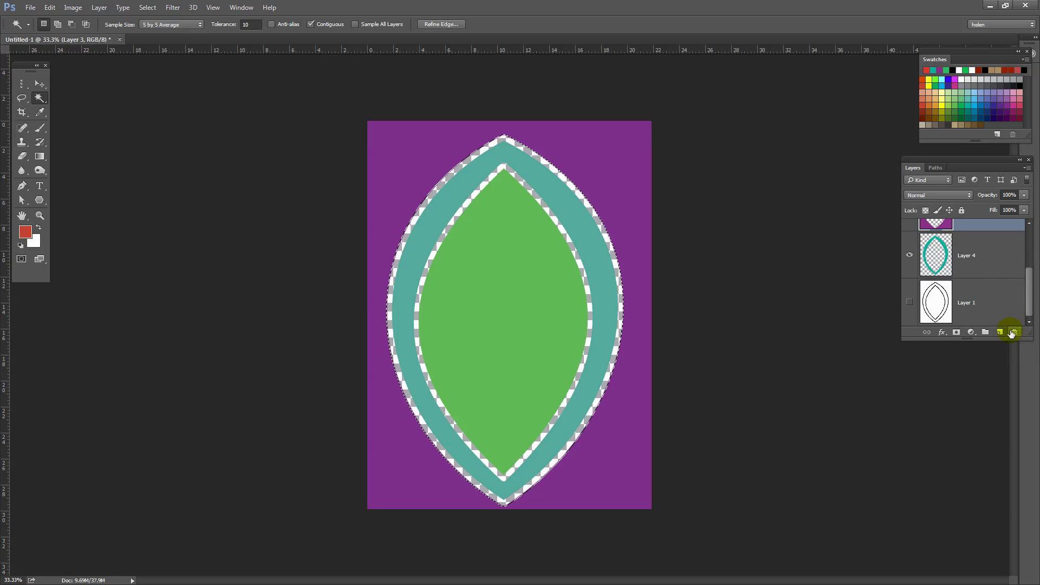
click(1000, 331)
drag(960, 255, 957, 279)
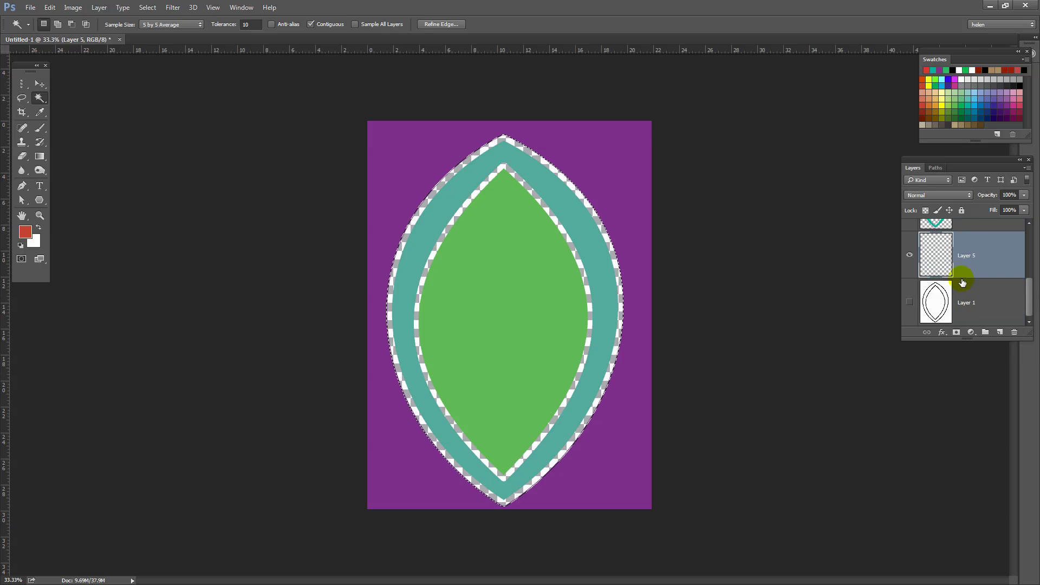
click(910, 255)
click(910, 256)
key(alt+BackSpace)
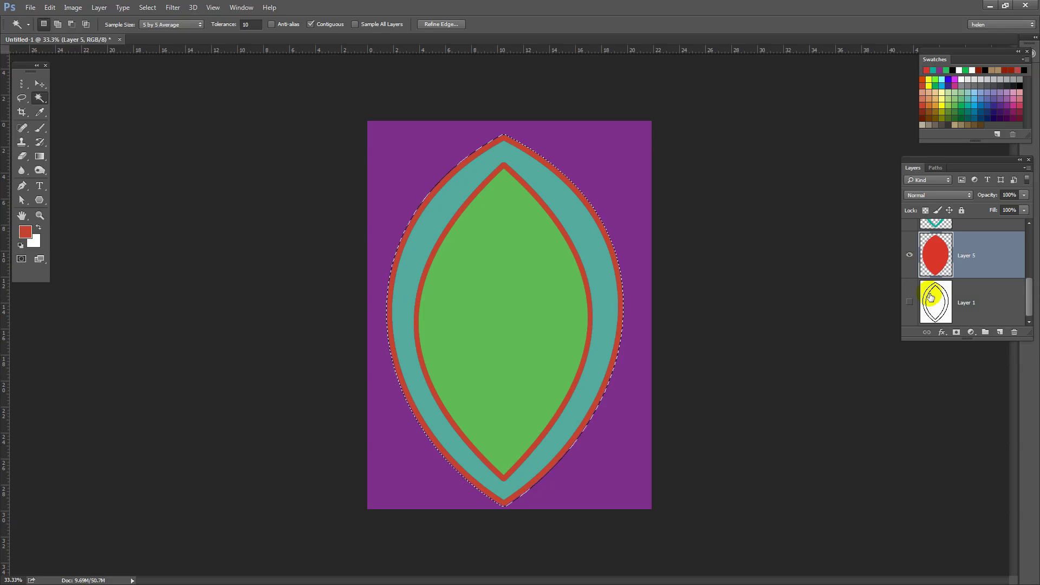
click(438, 247)
click(982, 302)
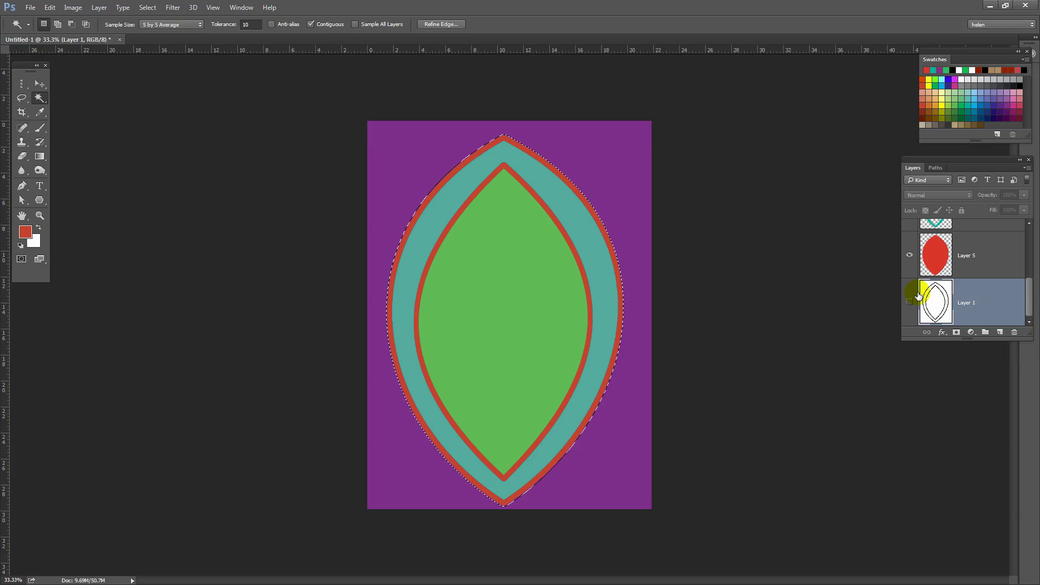
key(ctrl+d)
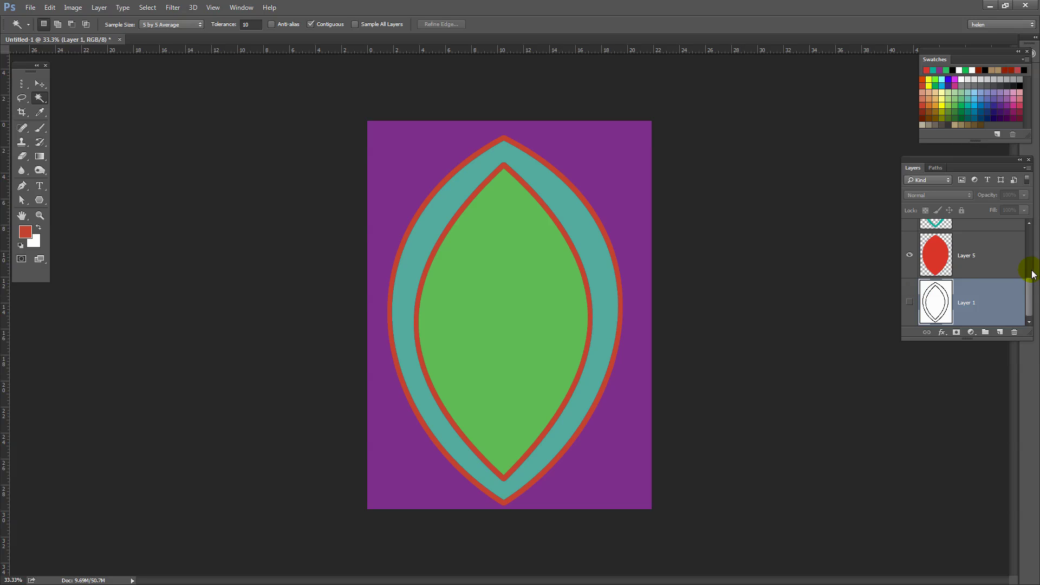
Lock the transparent pixels of Layer 3 and fill its purple background with black.
scroll(1008, 274, up, 3)
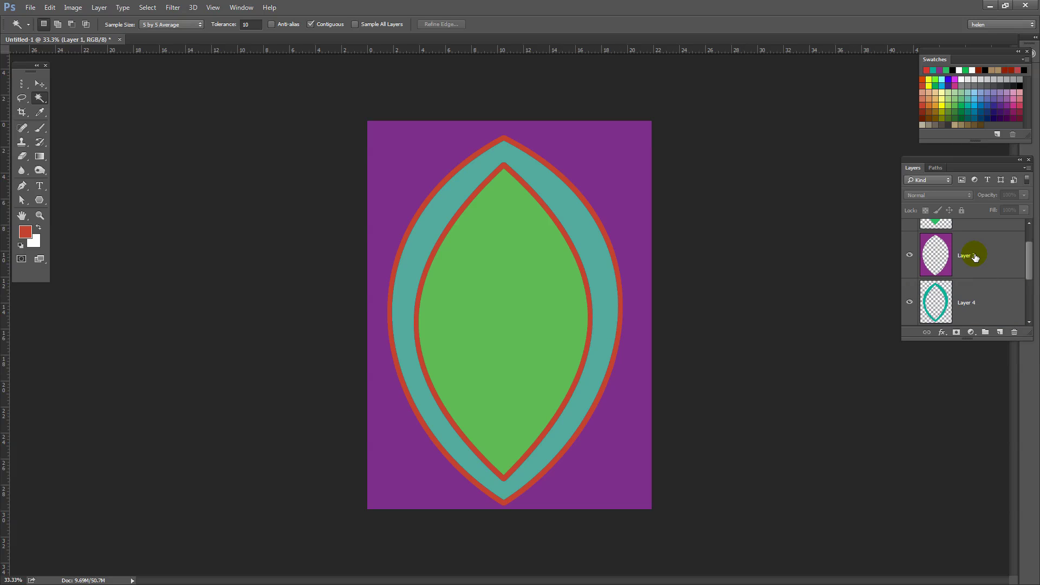
click(976, 257)
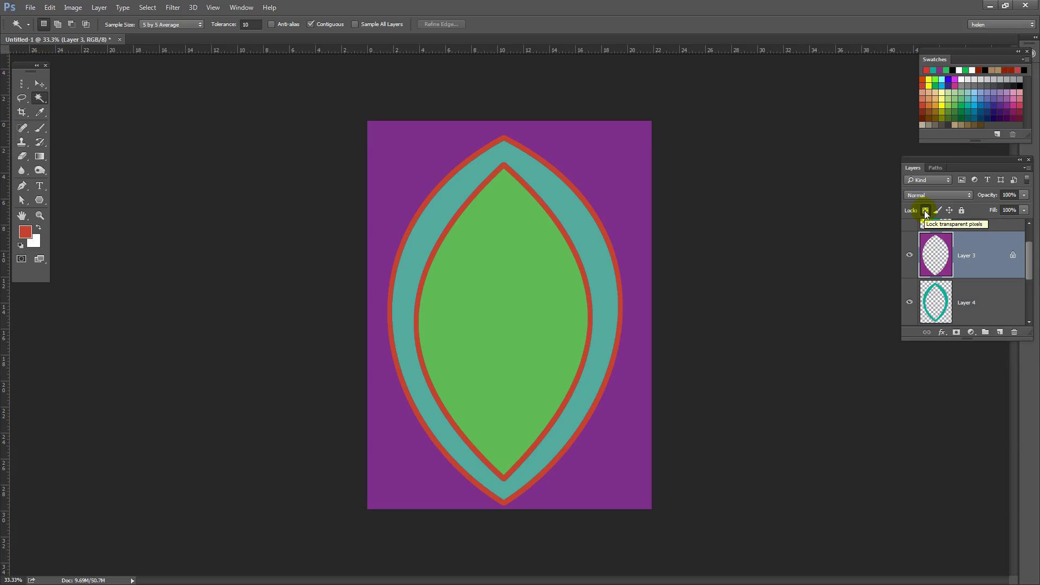
key(d)
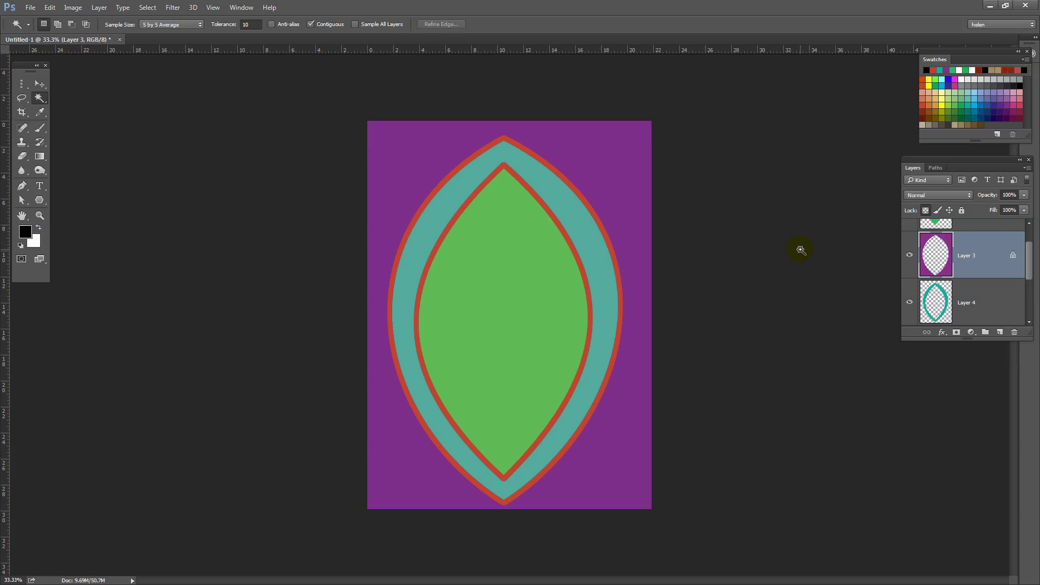
key(alt+BackSpace)
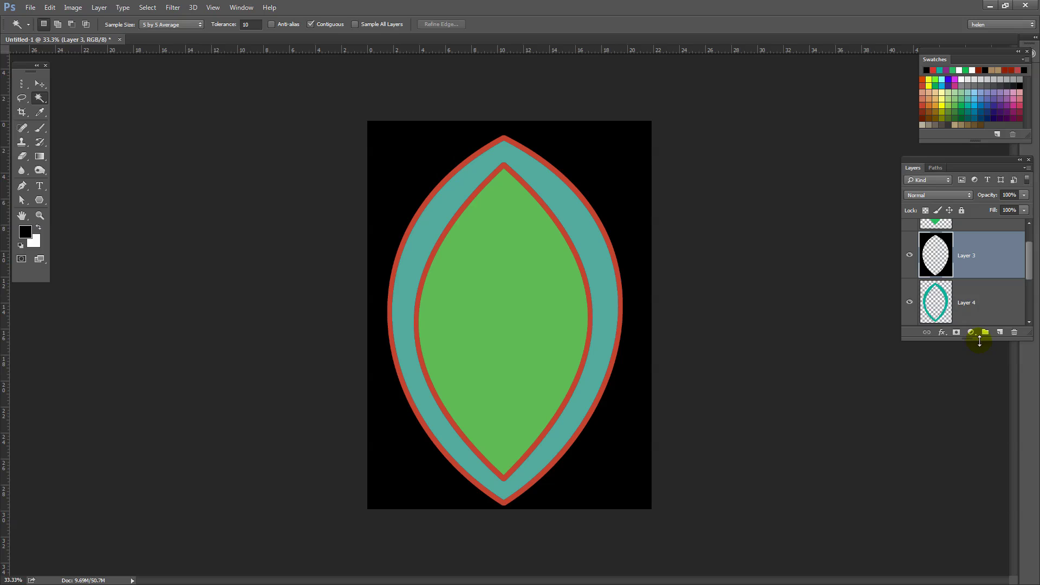
Lock the transparent pixels of Layer 2 and fill its green inner leaf with black.
drag(979, 341, 947, 501)
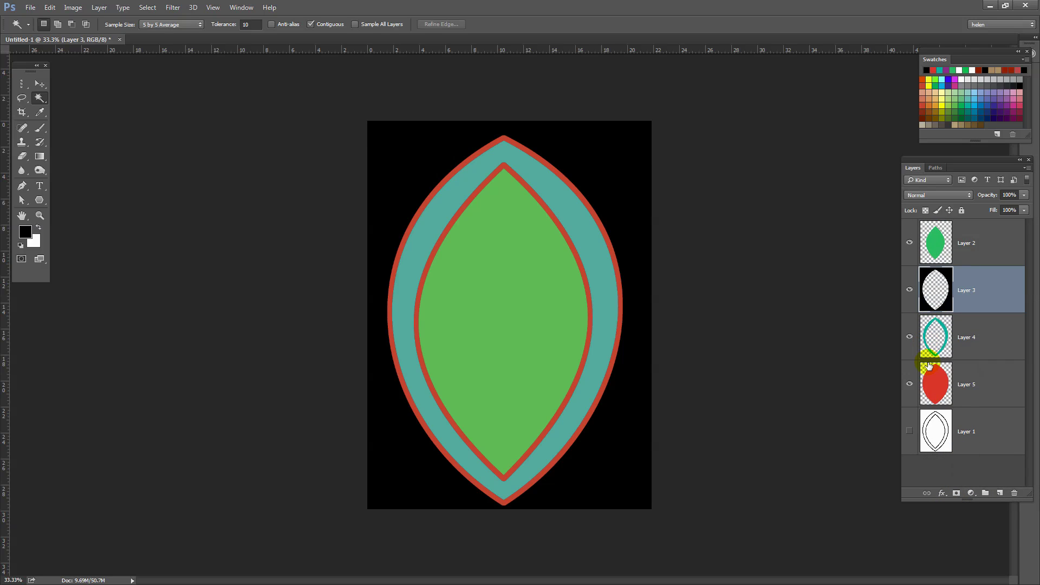
click(933, 240)
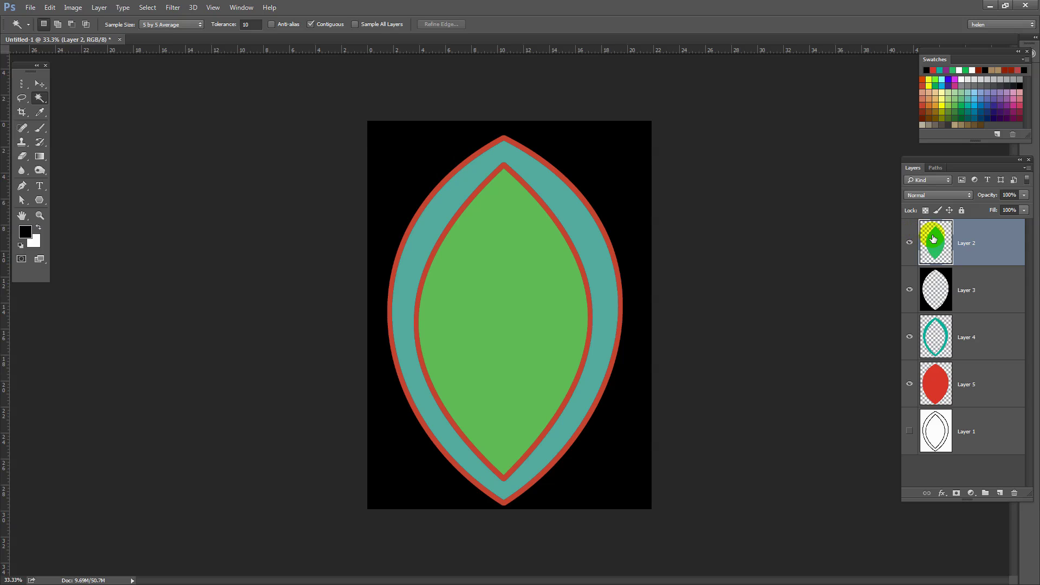
click(926, 211)
key(alt+BackSpace)
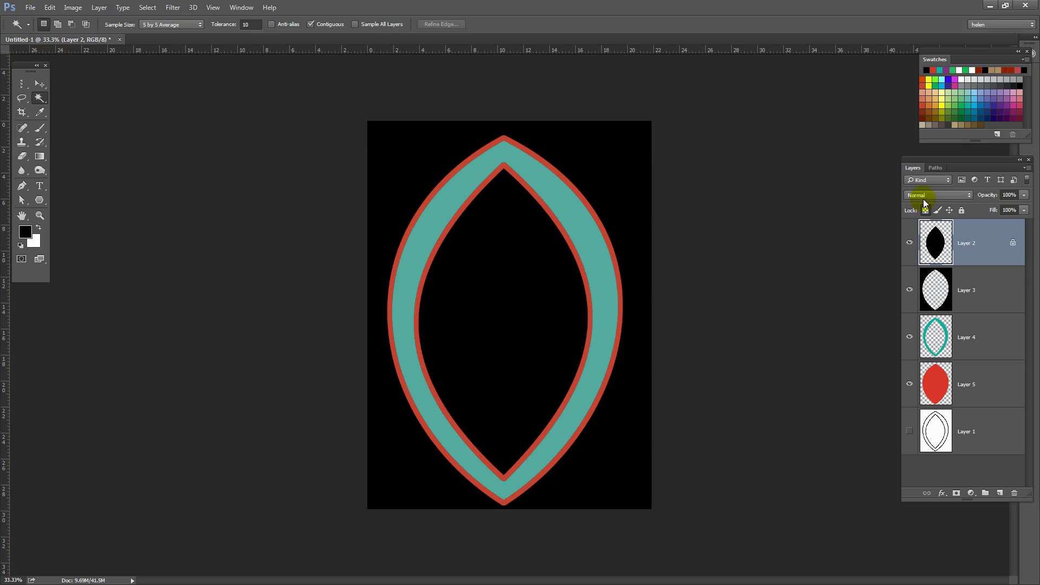
Activate the Gradient tool and lock the transparent pixels of the red Layer 5.
click(943, 320)
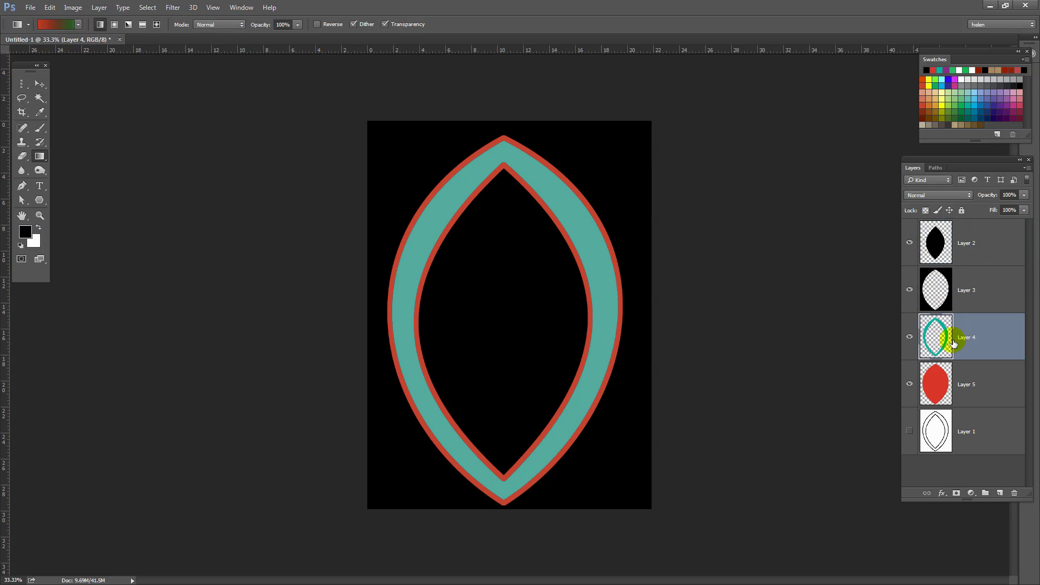
ctrl+click(936, 332)
key(g)
click(961, 295)
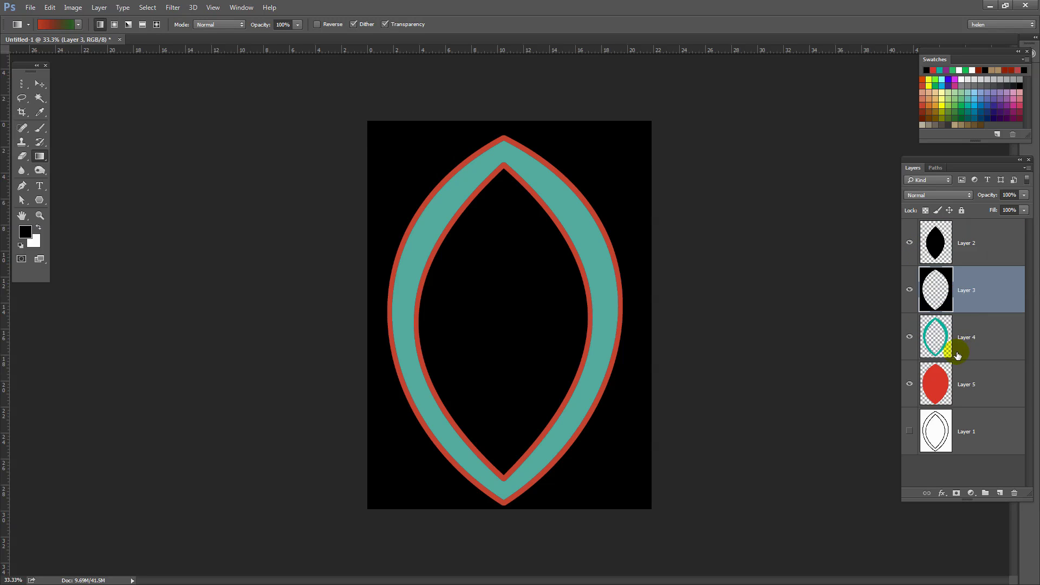
click(942, 395)
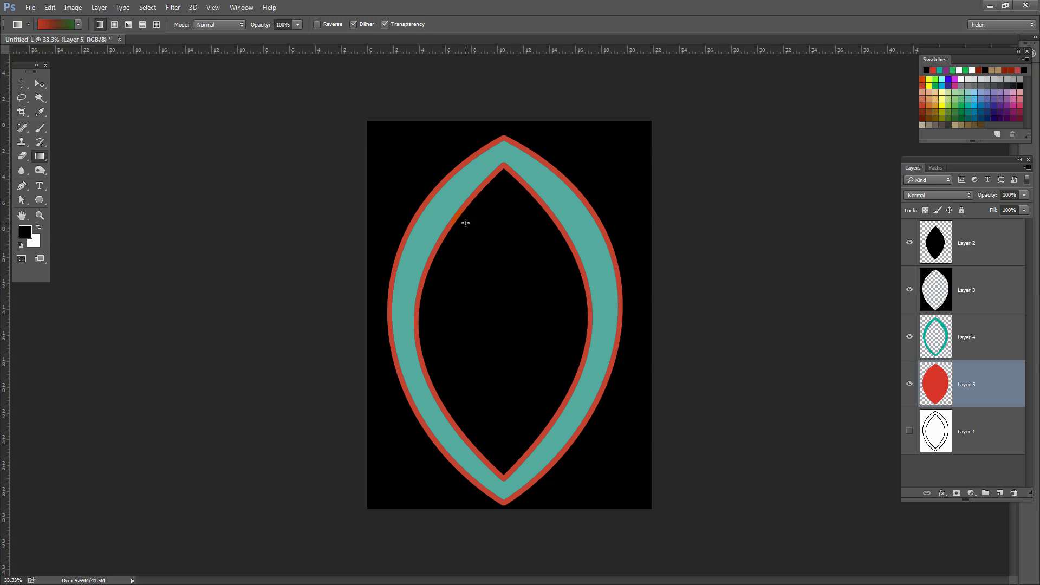
click(926, 211)
Choose the Gold preset with alternating yellow and cream bands as the gradient.
click(78, 25)
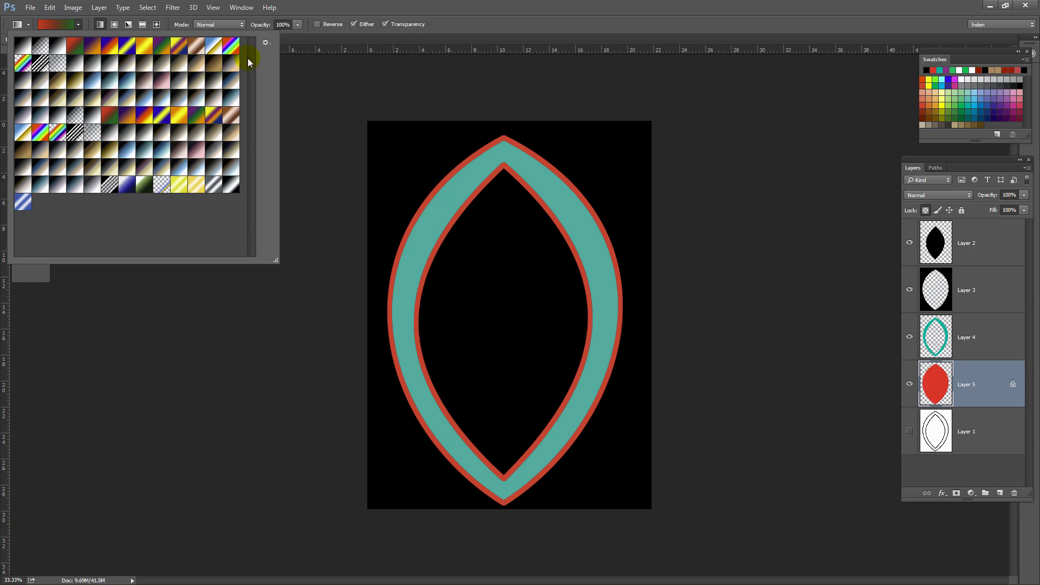
click(255, 45)
click(266, 42)
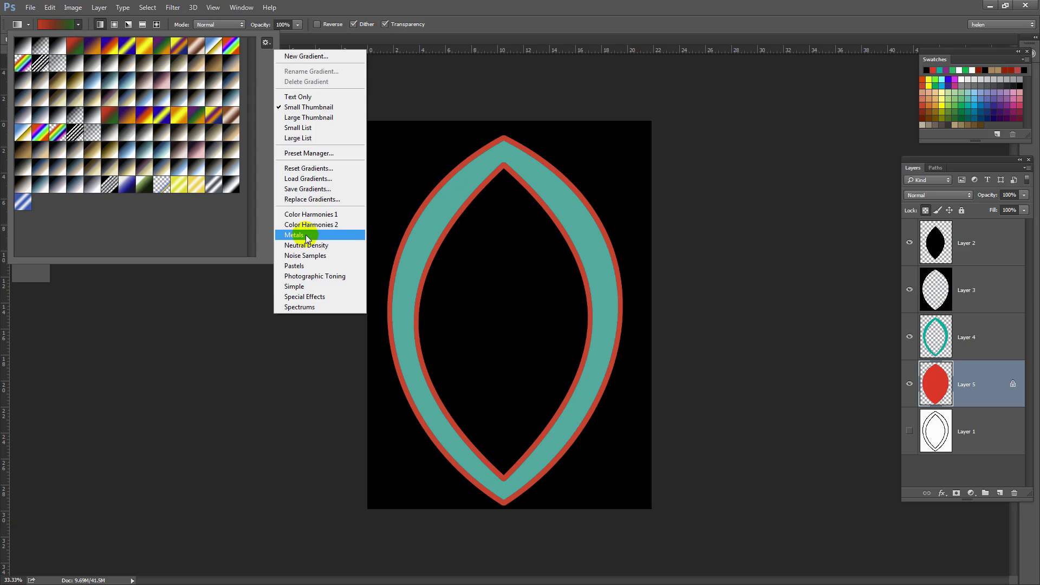
click(211, 240)
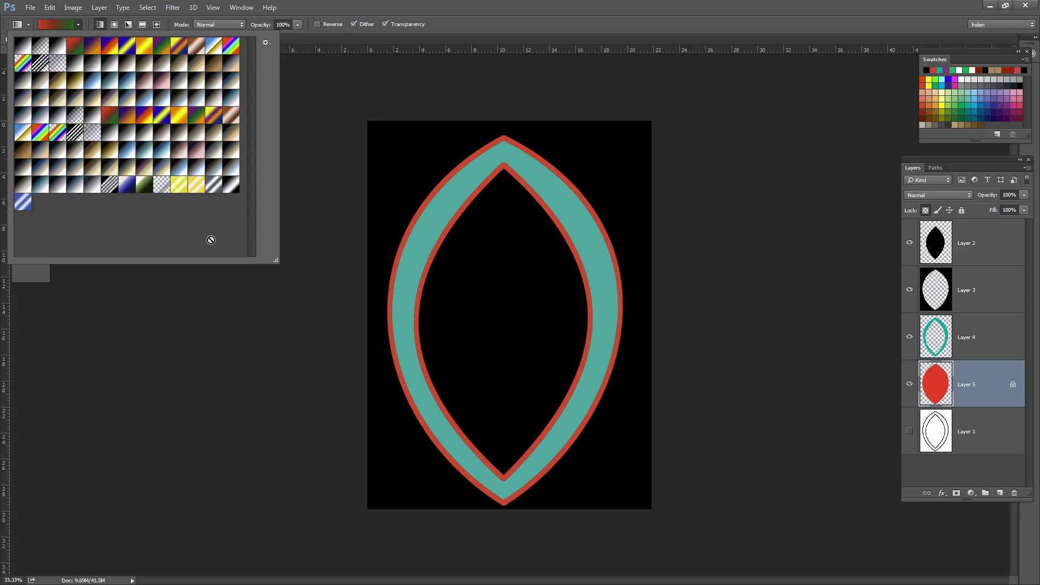
click(196, 190)
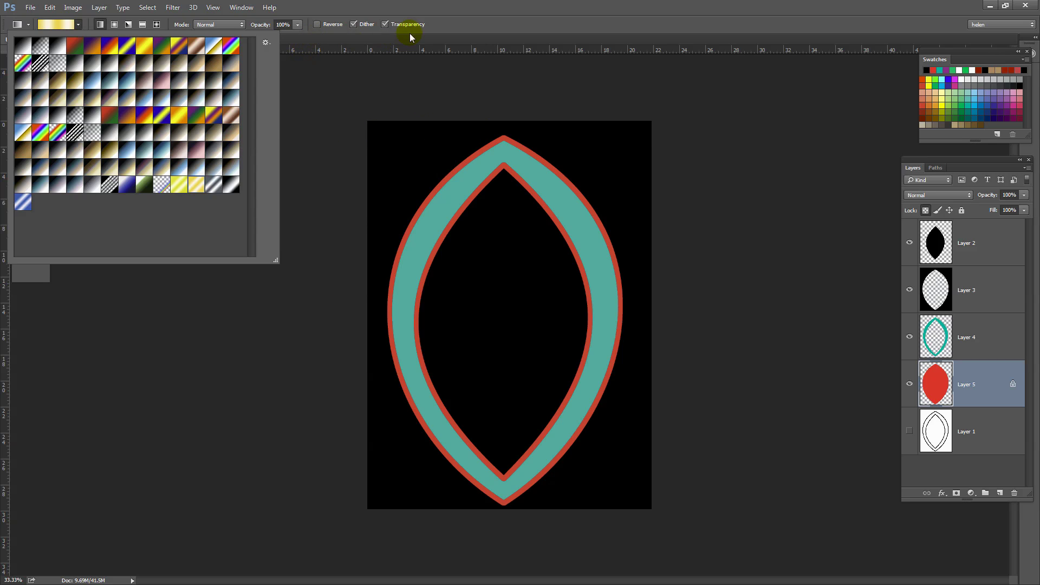
click(482, 27)
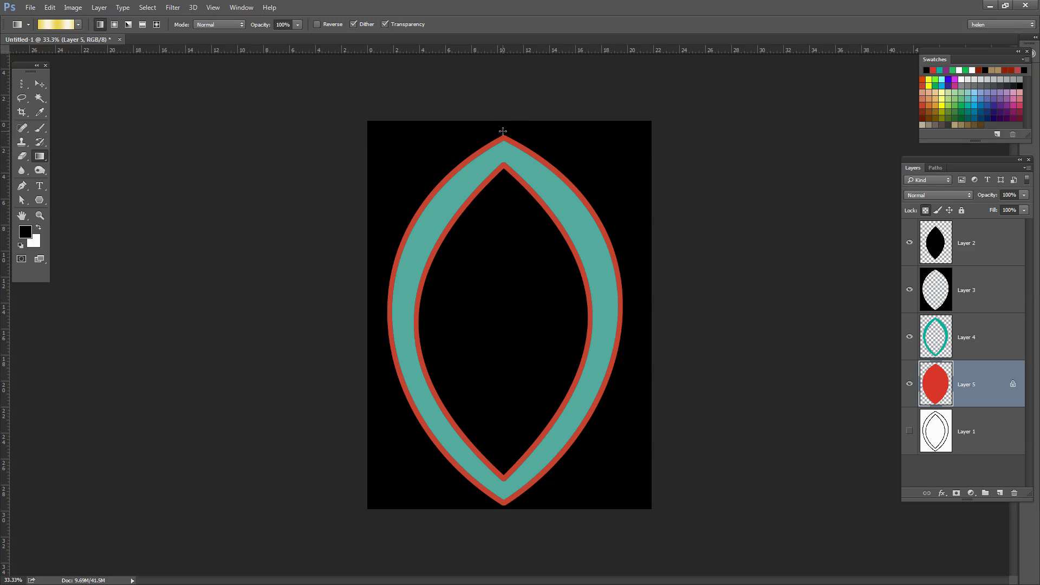
Fill Layer 5 with the Gold gradient, trying vertical and diagonal directions and ending with an upper-left to lower-right diagonal.
drag(503, 130, 501, 495)
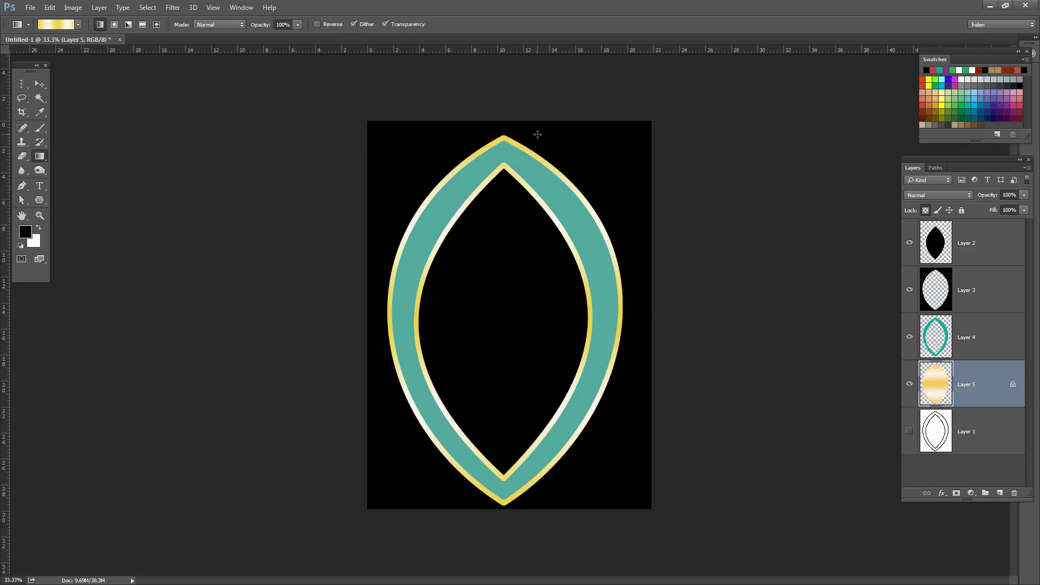
drag(531, 146, 411, 420)
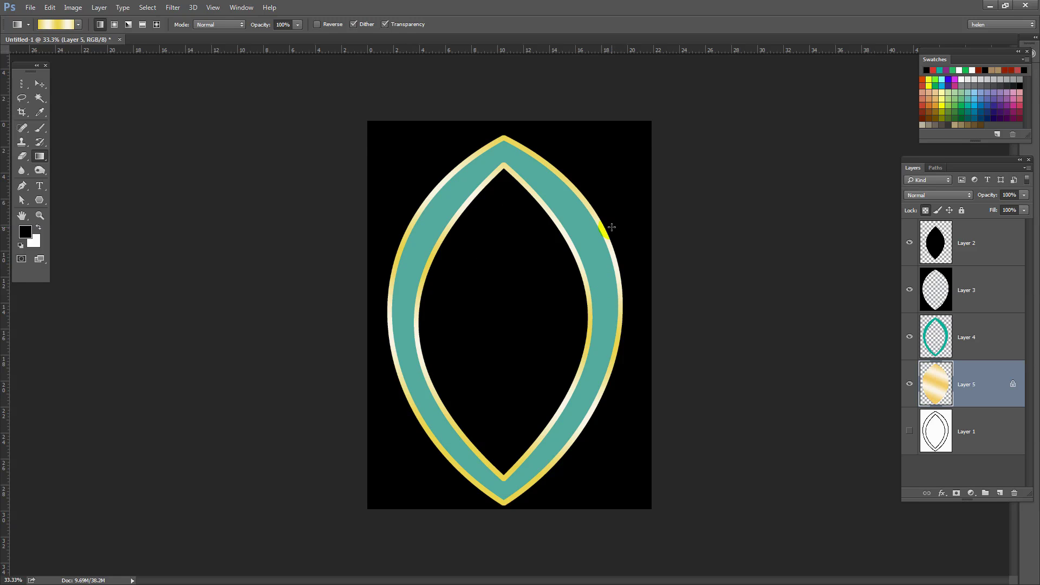
drag(612, 227, 406, 441)
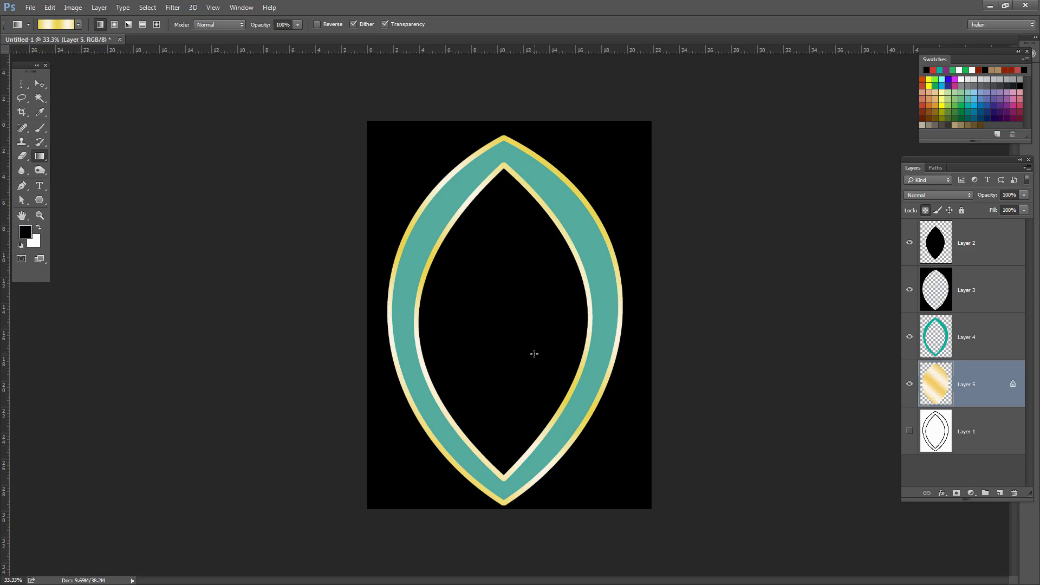
click(569, 236)
click(456, 179)
drag(446, 168, 581, 395)
click(410, 336)
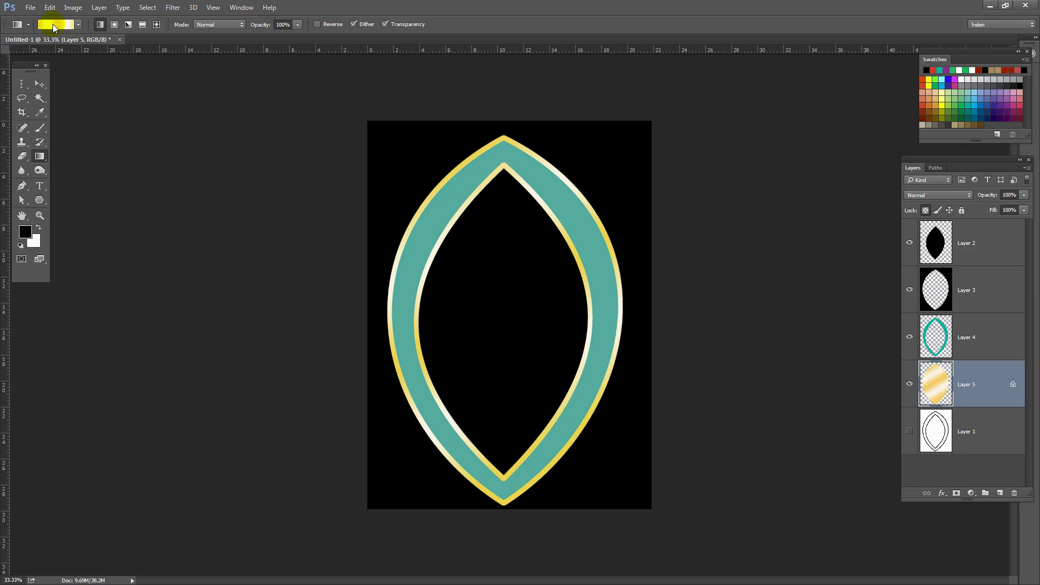
Open the Gold gradient for editing and place additional gold and cream colour stops close together near its start.
click(54, 25)
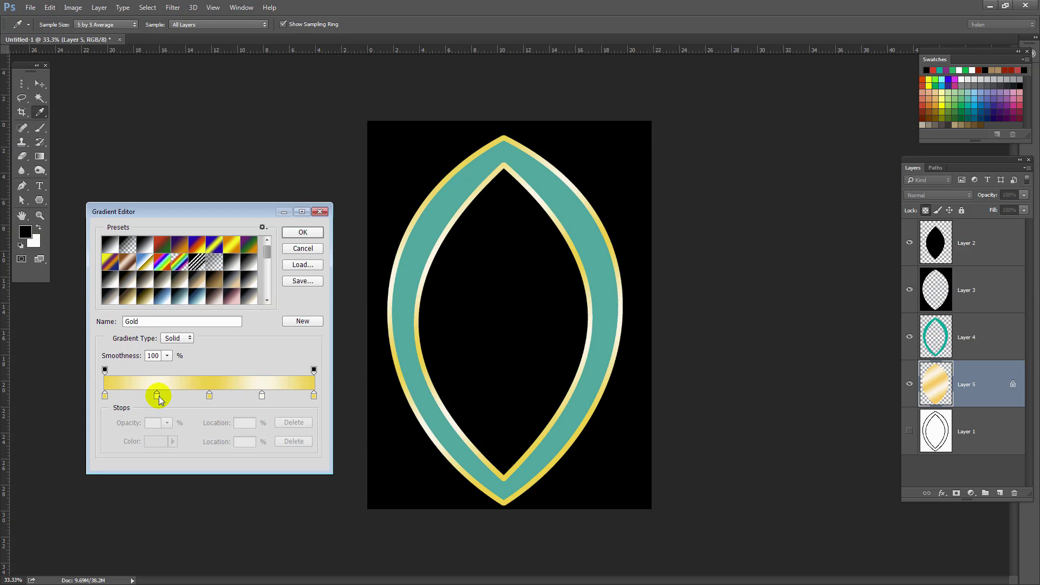
drag(105, 399, 105, 401)
click(131, 397)
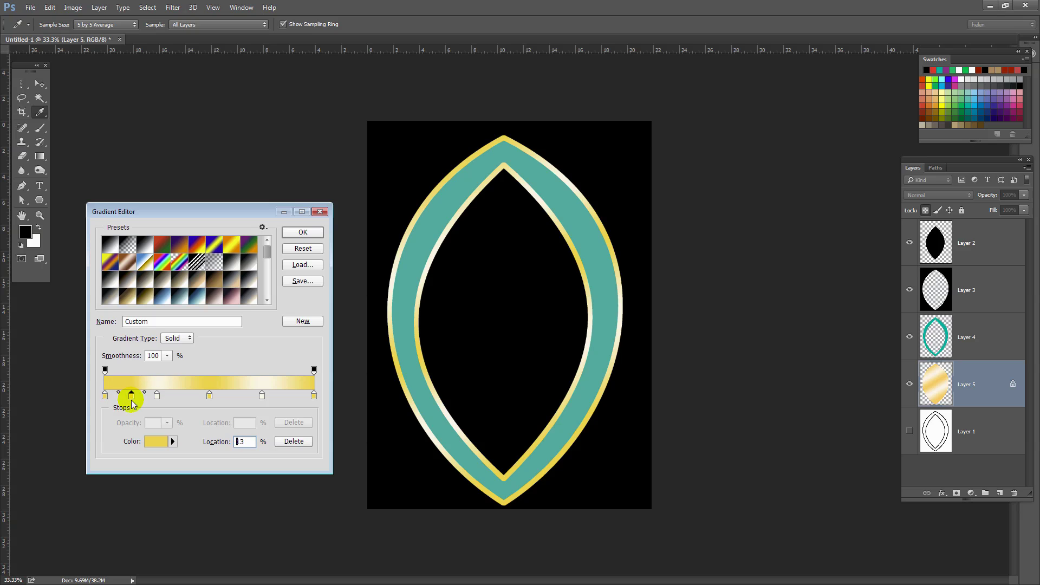
drag(156, 400, 123, 398)
click(132, 398)
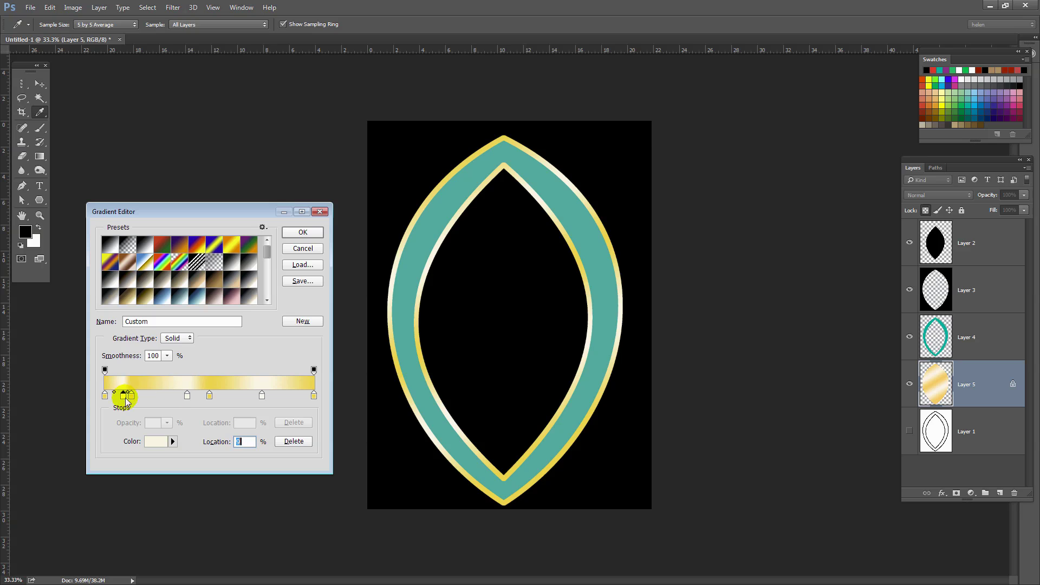
click(140, 398)
Spread further gold and cream colour stops in alternating order along the whole length of the gradient.
drag(188, 399, 231, 397)
click(162, 400)
text(57)
click(262, 400)
click(242, 399)
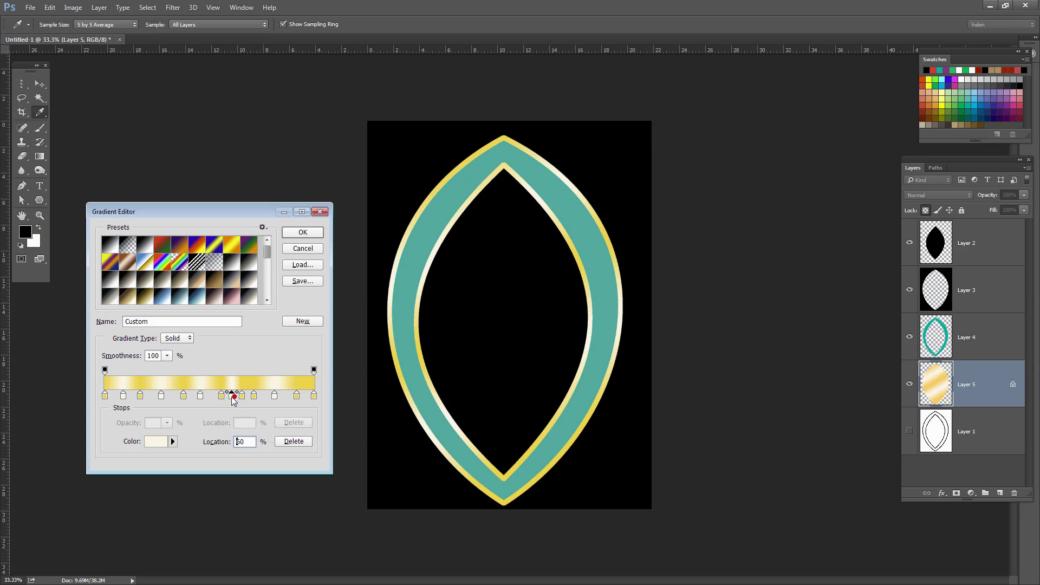
click(200, 397)
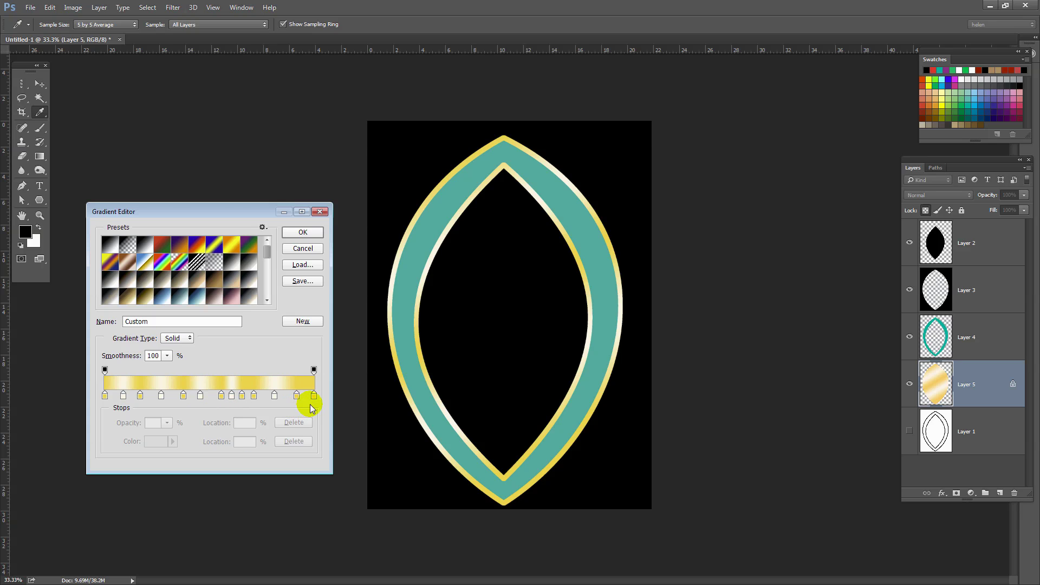
click(304, 398)
drag(296, 397, 269, 395)
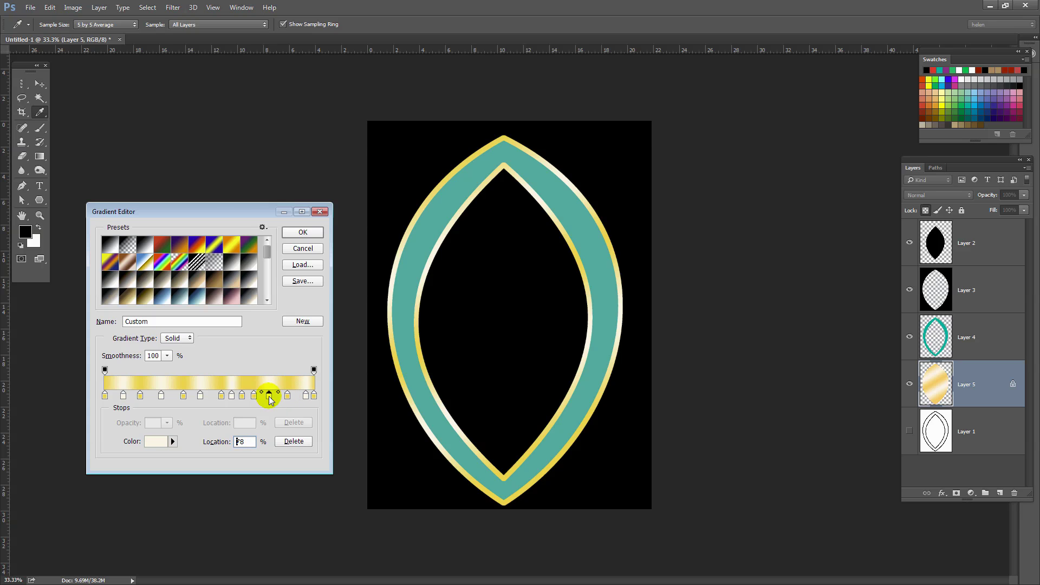
Shift the gold stop near the middle slightly towards the neighbouring cream stop and accept the edited gradient.
click(215, 396)
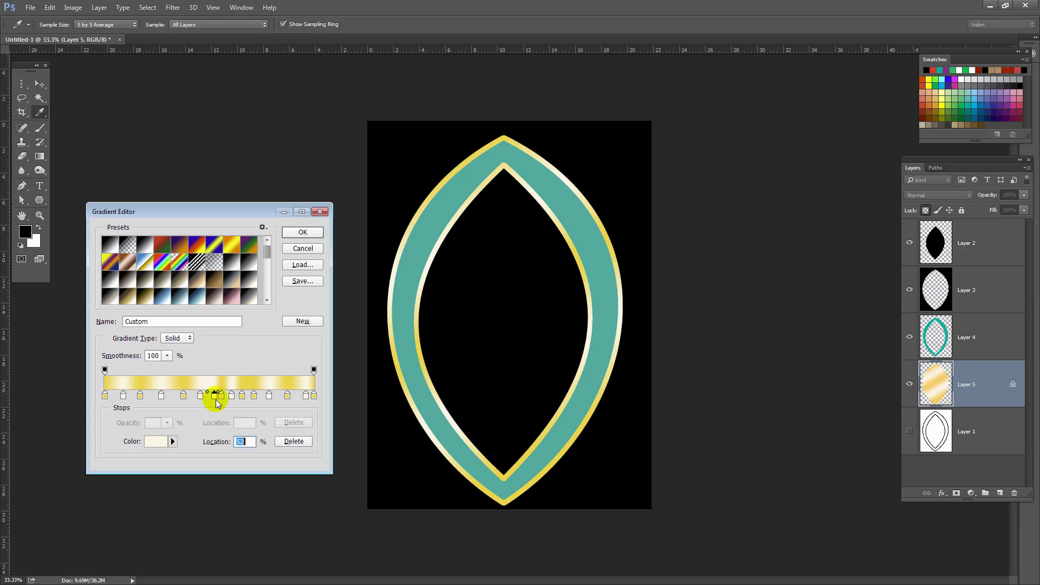
drag(216, 400, 210, 414)
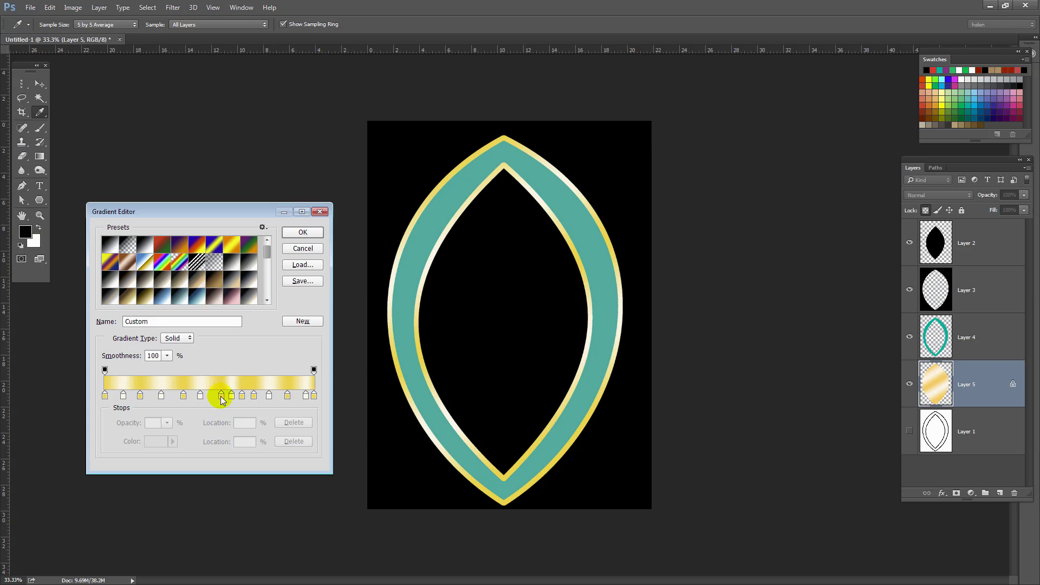
click(216, 396)
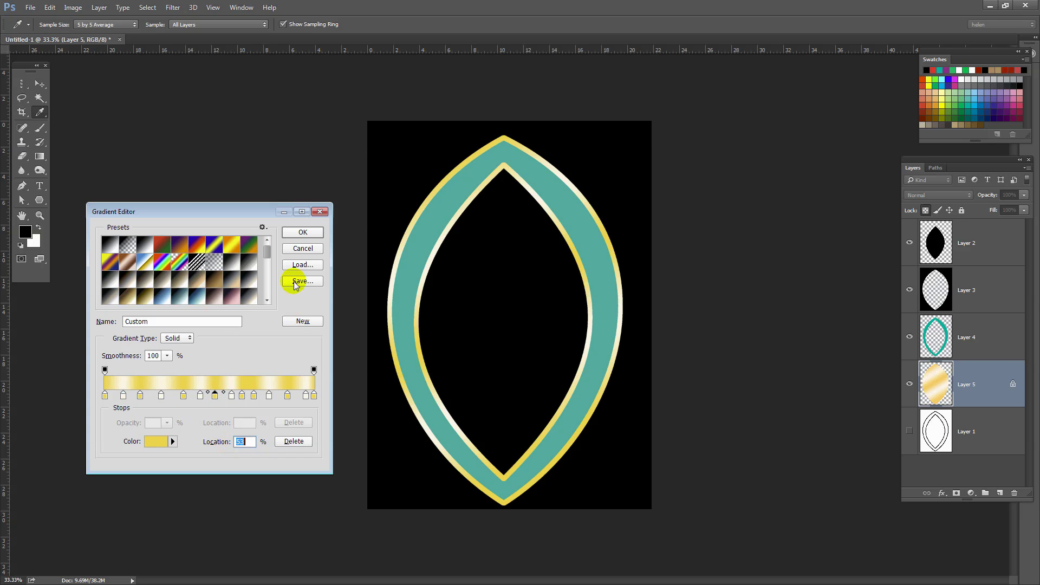
click(303, 232)
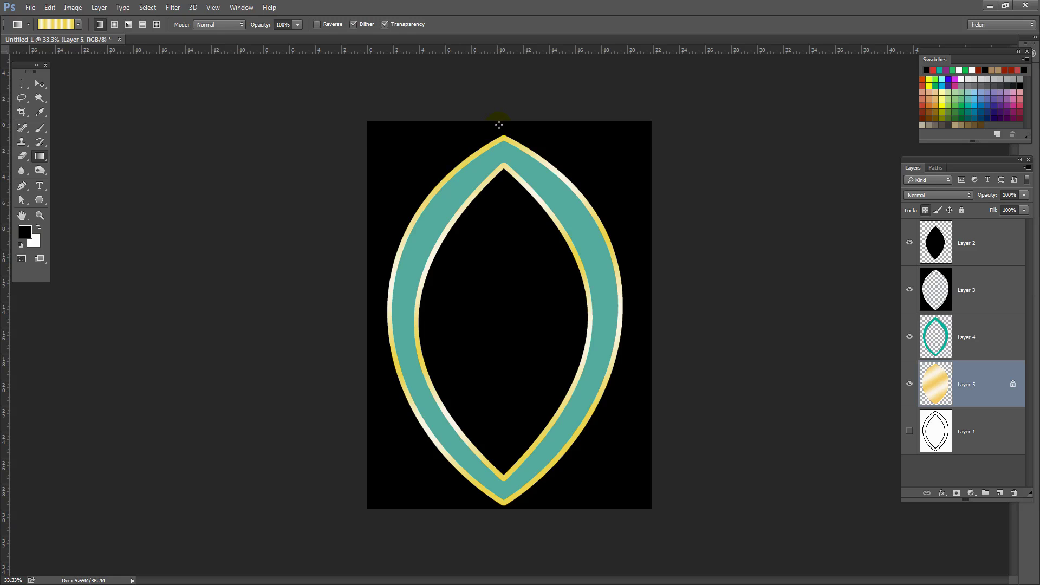
Fill Layer 5 with the edited gold gradient, vertically first and finally from upper left to lower right, and unlock its transparent pixels.
drag(492, 222, 492, 514)
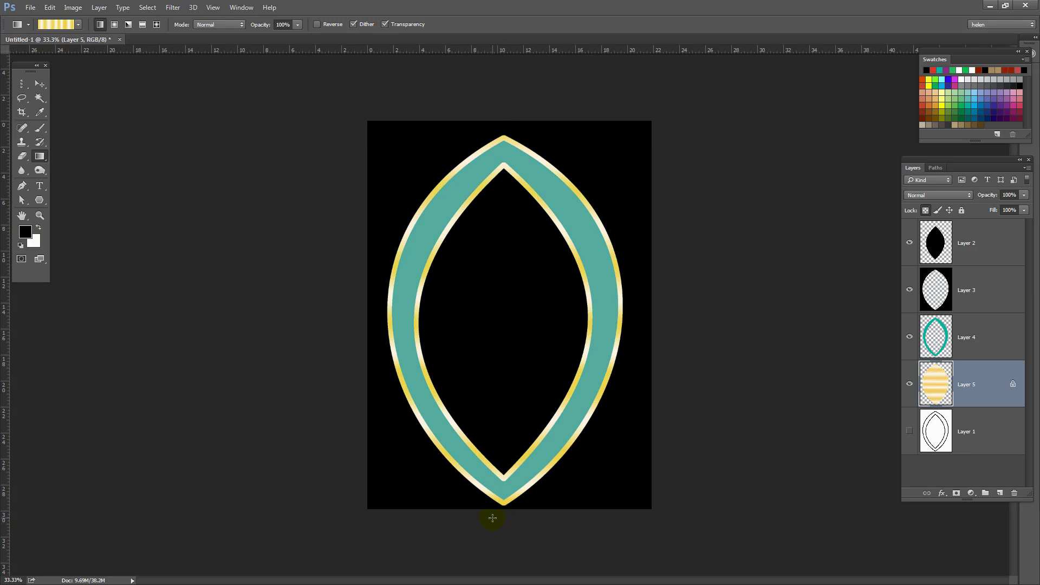
drag(446, 164, 575, 472)
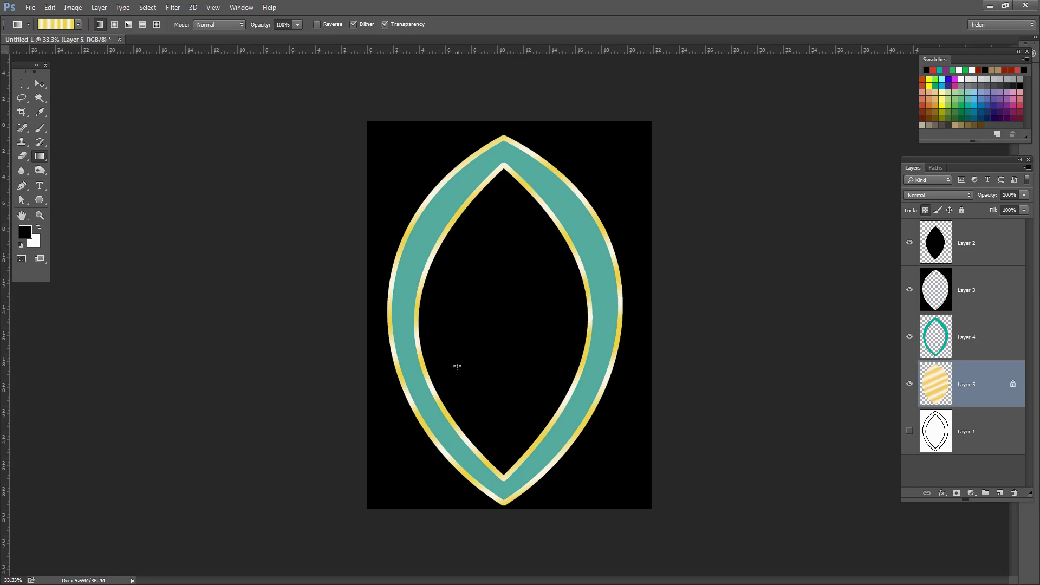
click(925, 210)
Select the teal Layer 4 and choose the Red, Green preset as the gradient.
click(941, 336)
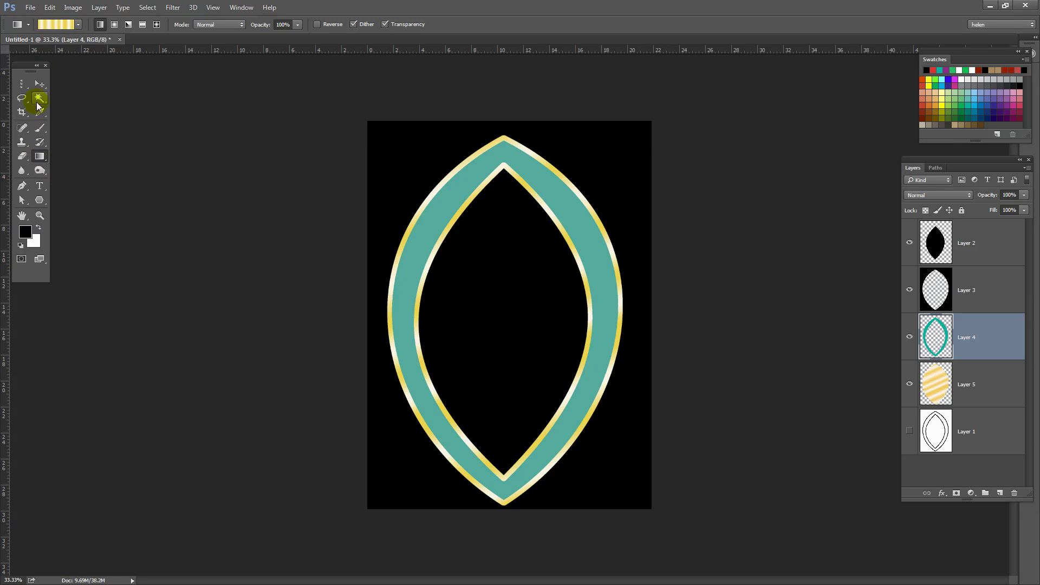
click(78, 24)
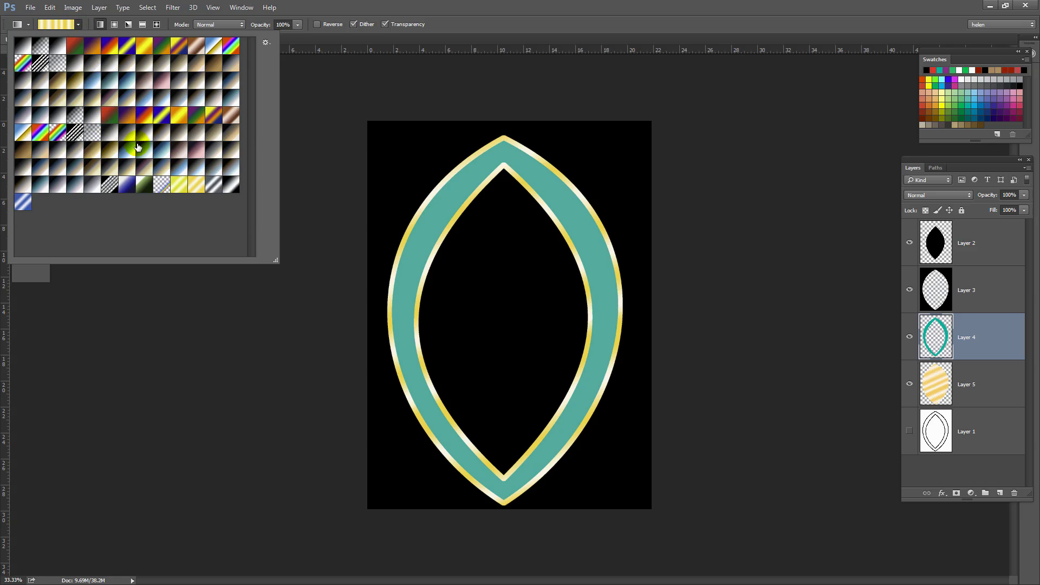
click(75, 48)
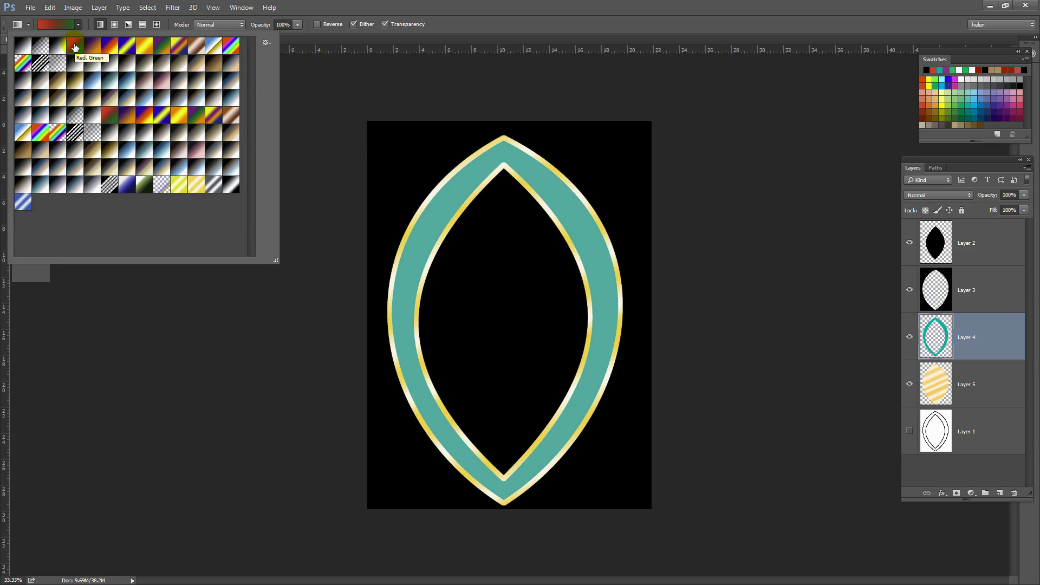
click(75, 48)
Edit the Red, Green gradient so that its green end stop becomes dark red, and accept it.
click(74, 24)
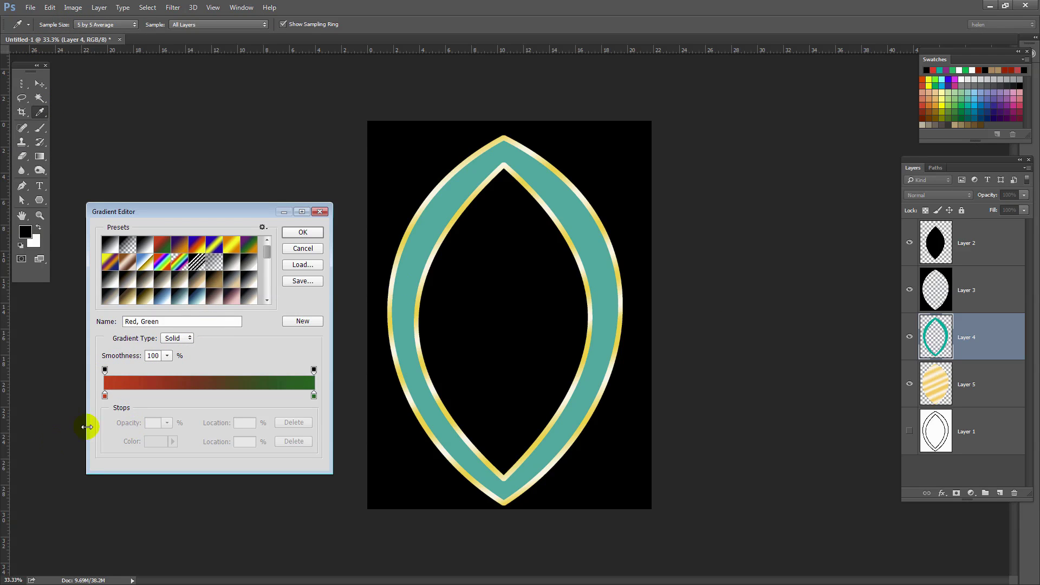
click(315, 396)
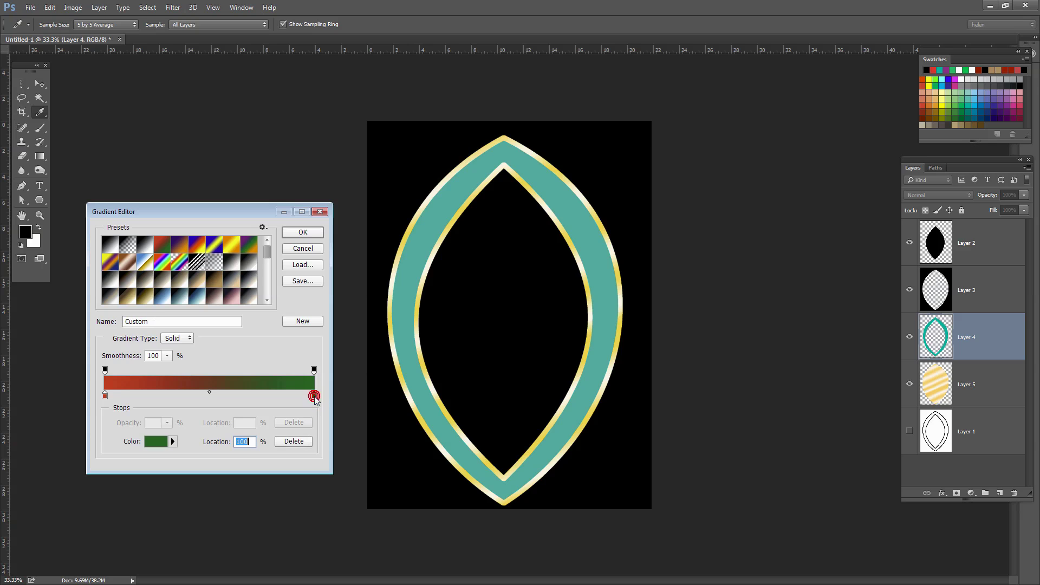
click(156, 442)
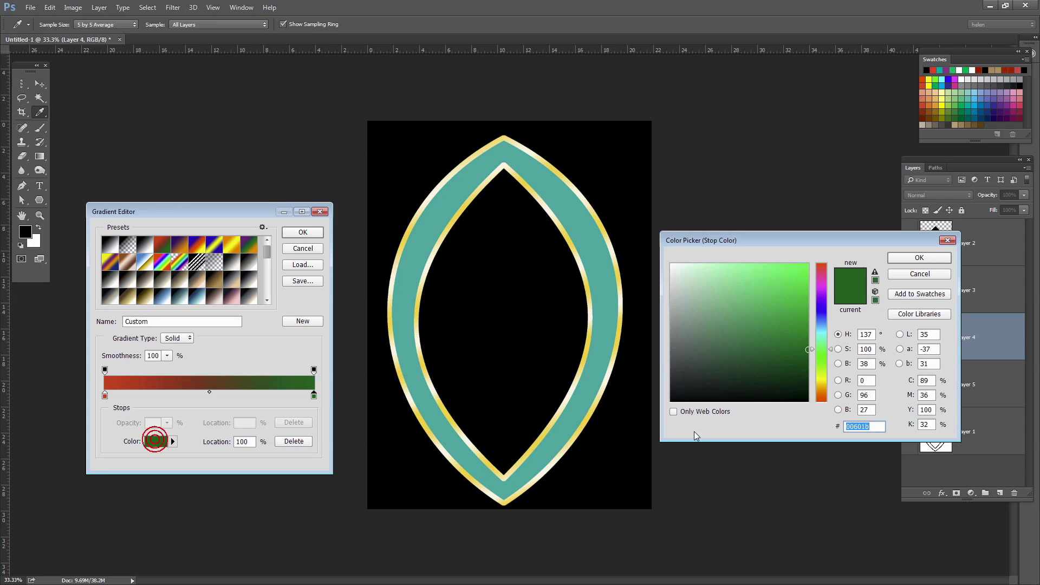
click(821, 269)
drag(822, 270, 769, 316)
click(914, 260)
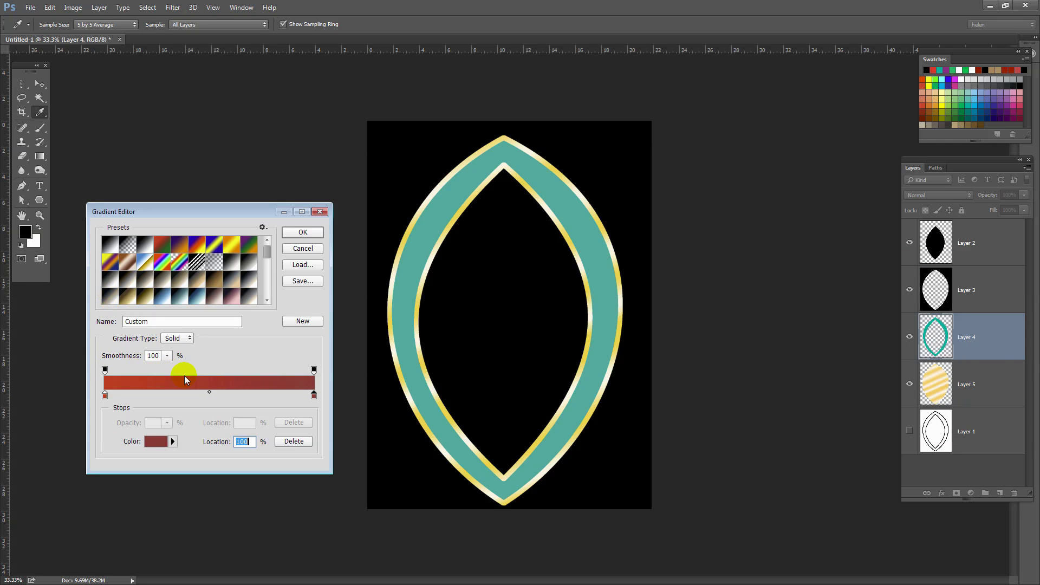
click(299, 233)
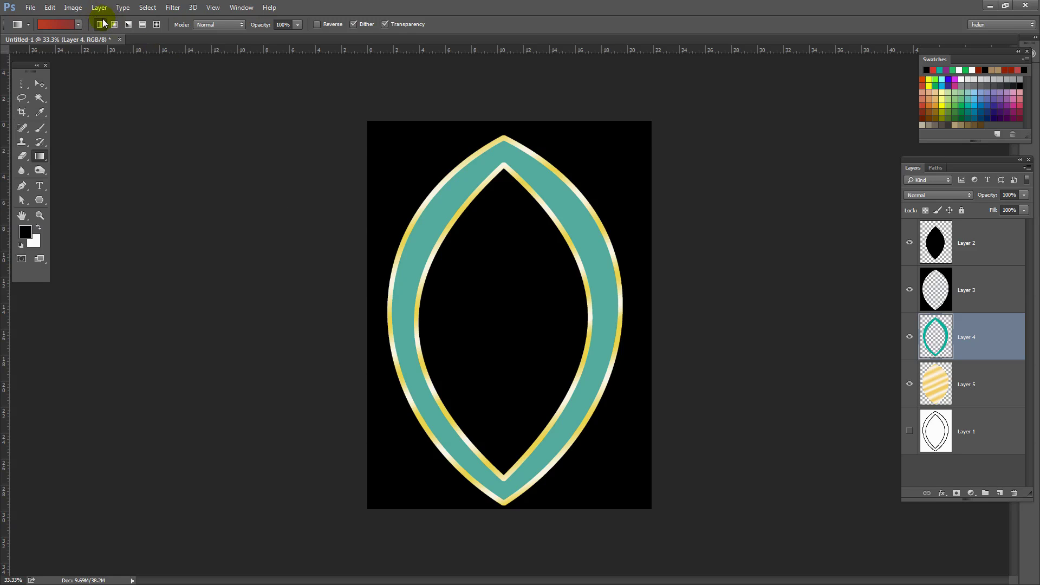
Lock the transparent pixels of Layer 4 and fill it with the red gradient from top to bottom.
click(142, 25)
click(926, 211)
drag(502, 153, 520, 475)
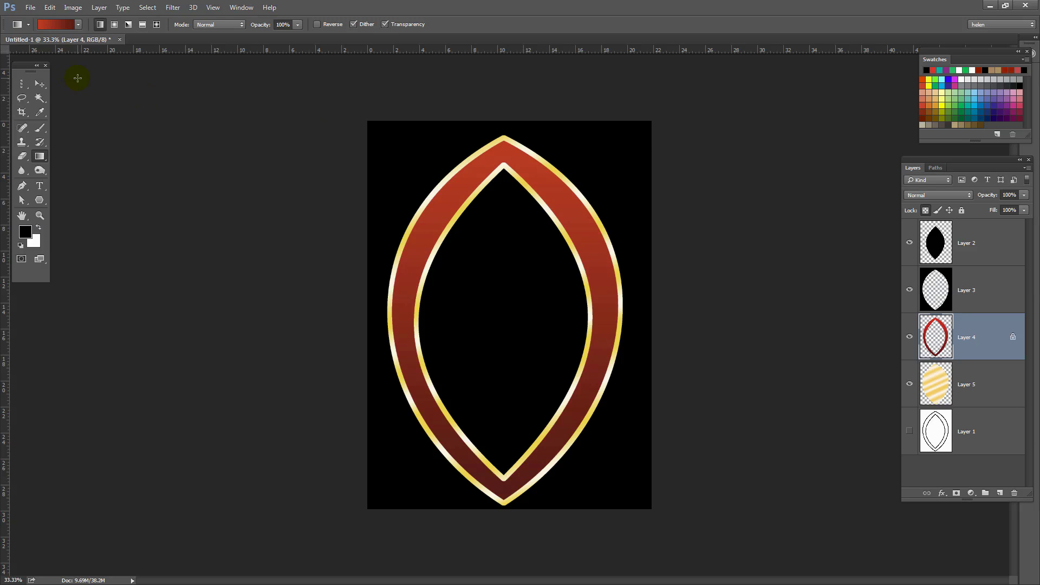
Rework the gradient to dark red at both ends and bright red near the middle, and refill Layer 4 with it from top to bottom.
click(58, 26)
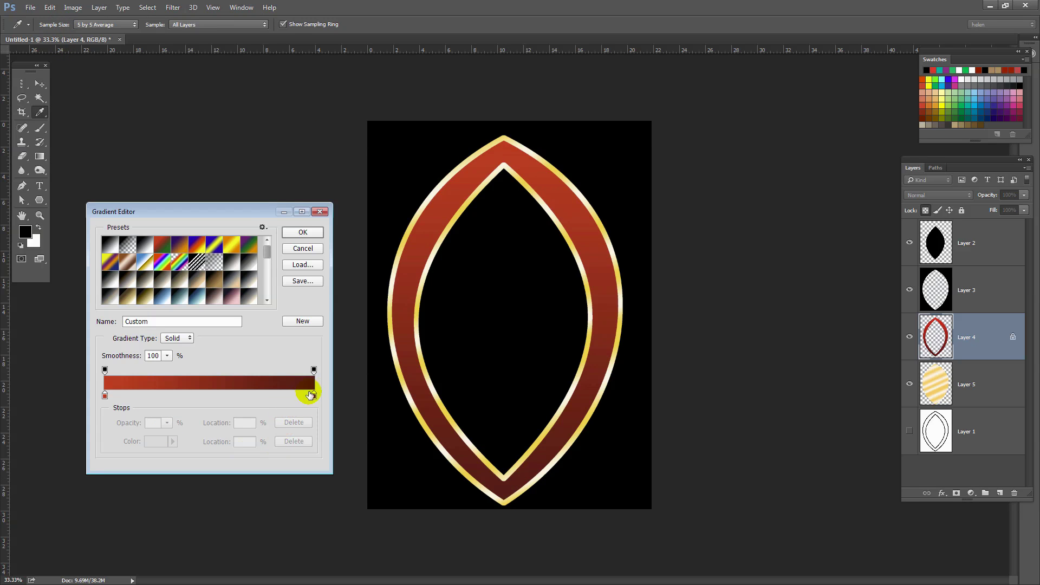
drag(105, 395, 225, 396)
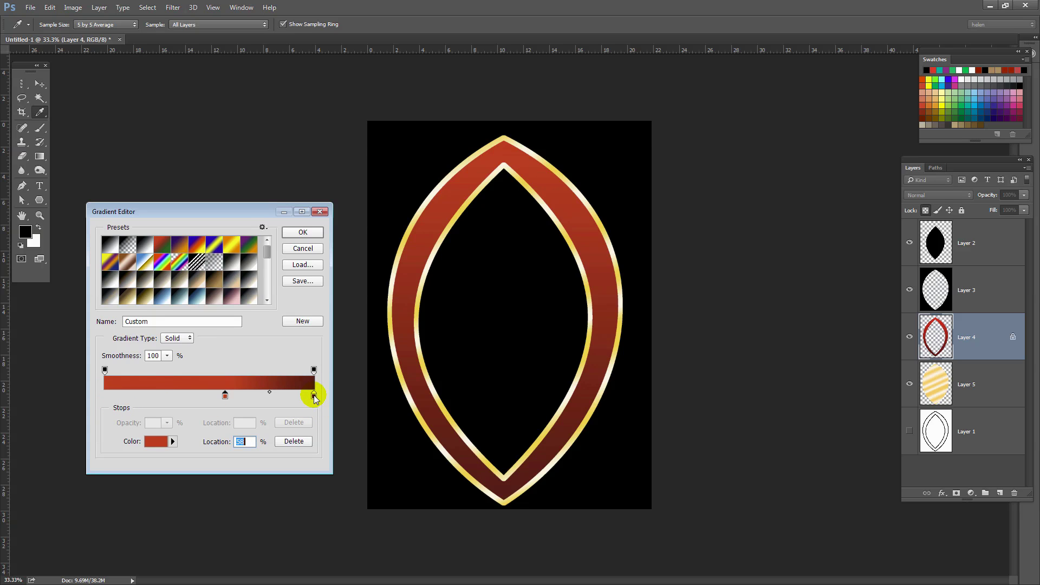
click(315, 398)
drag(313, 396, 104, 395)
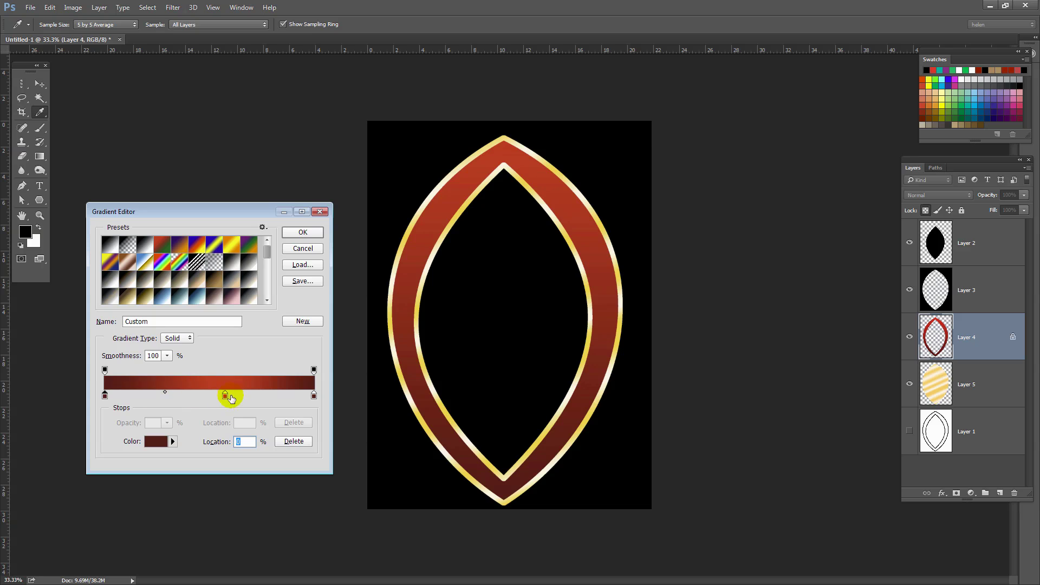
drag(231, 399, 206, 394)
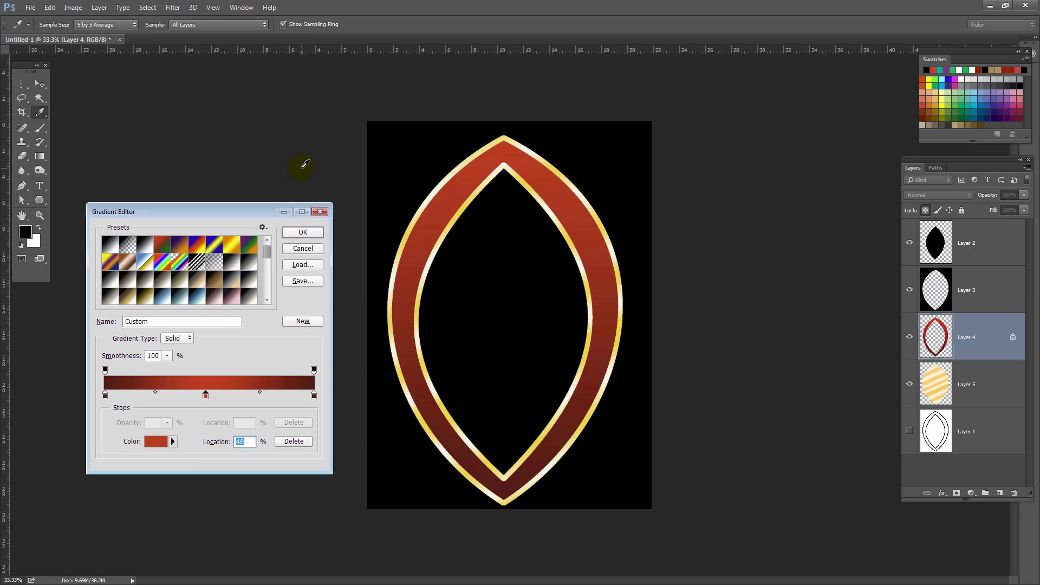
click(299, 232)
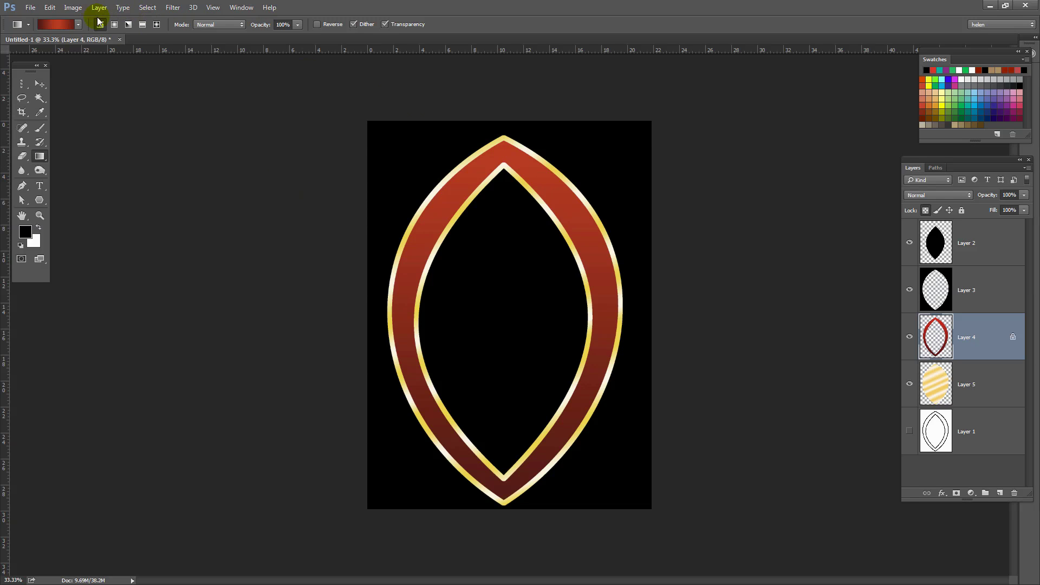
drag(499, 134, 502, 503)
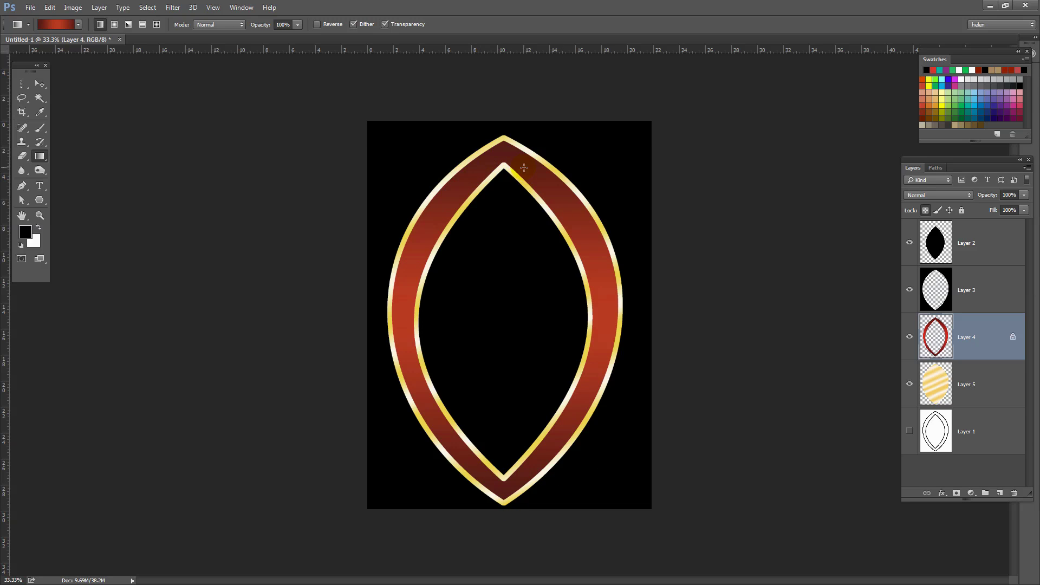
drag(529, 495, 529, 495)
Isolate the line drawing on Layer 1, make all other layers visible again, and unlock the transparent pixels of Layer 4.
alt+click(909, 432)
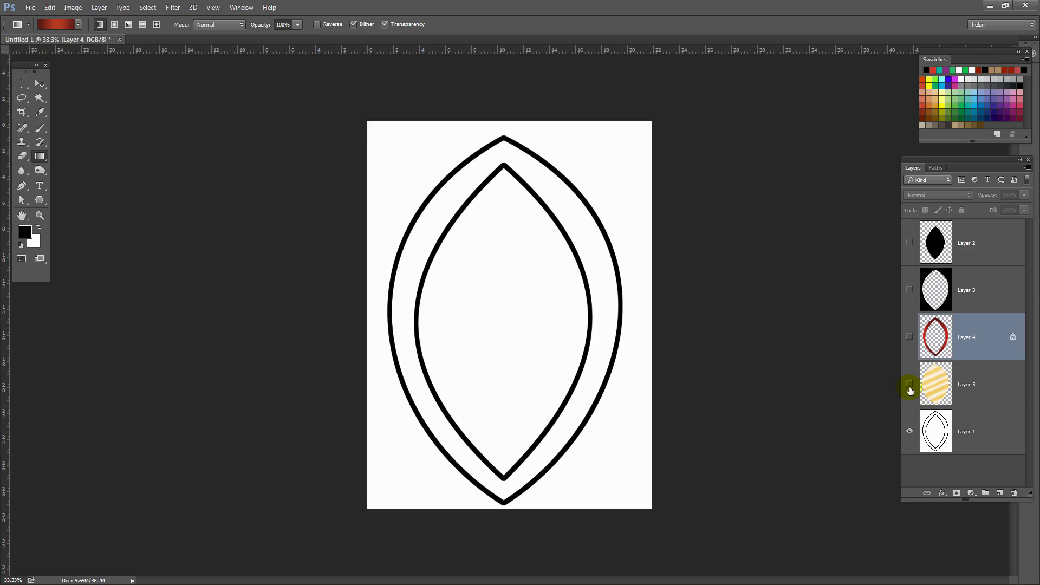
drag(910, 384, 909, 249)
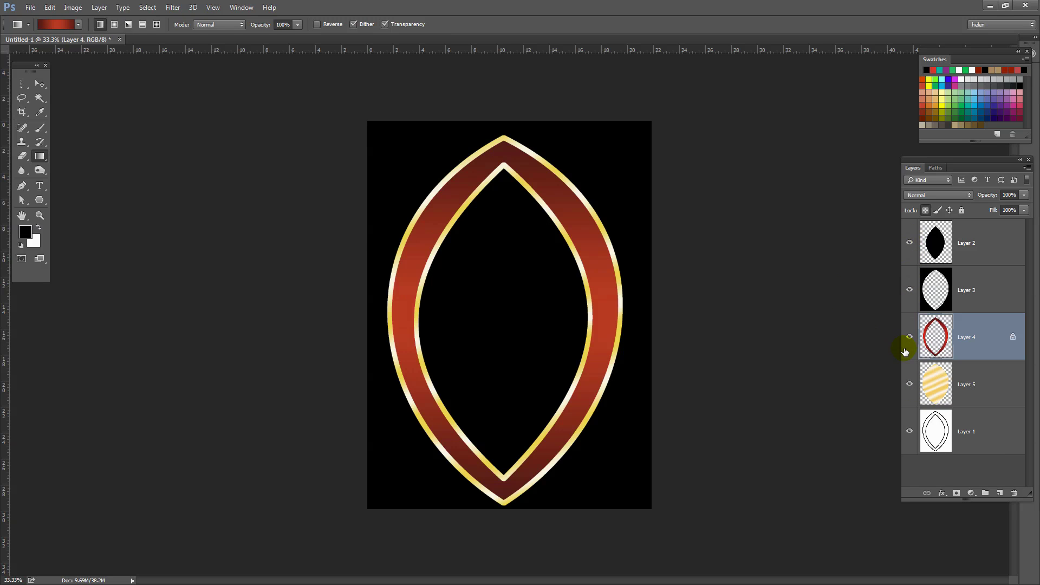
click(925, 211)
click(926, 211)
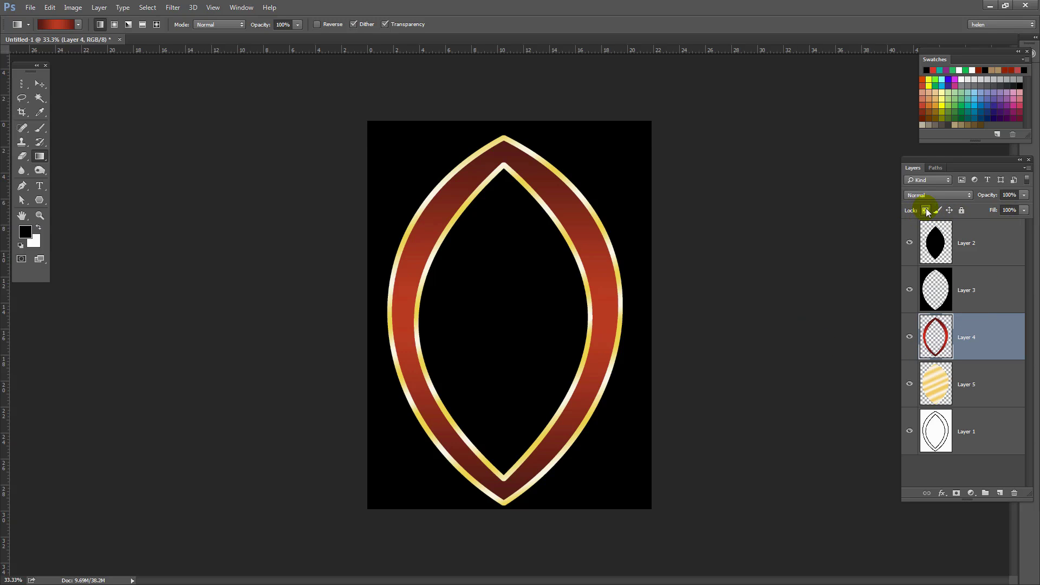